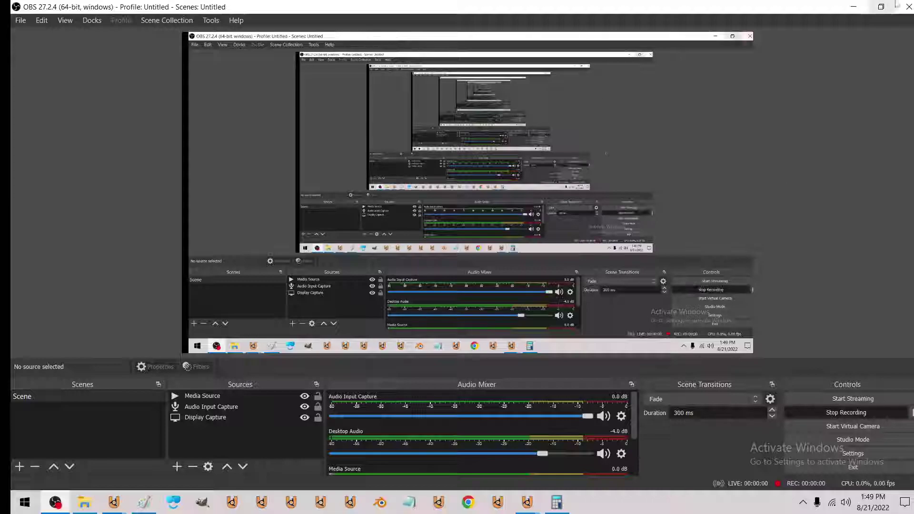
# Delete all the cube's faces in Edit Mode and add a flat plane in their place.
pyautogui.click(853, 7)
pyautogui.press('Tab')
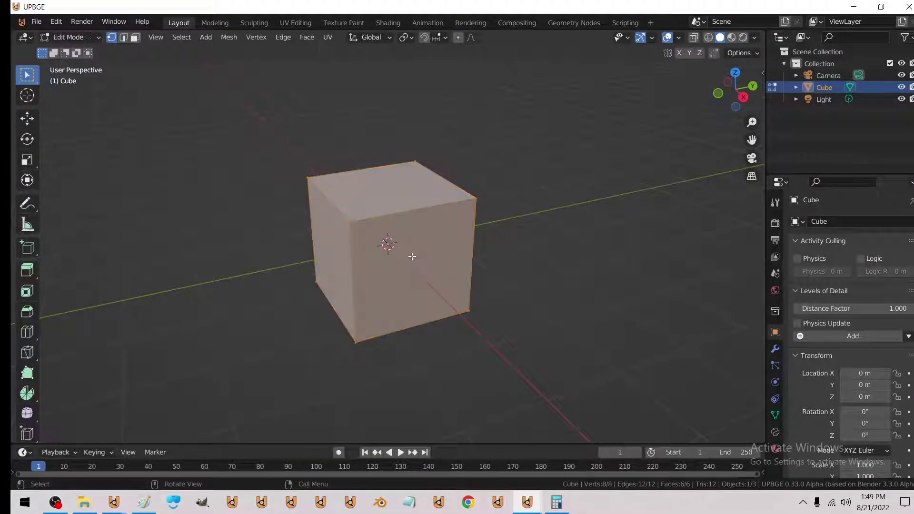
pyautogui.press('x')
pyautogui.click(400, 281)
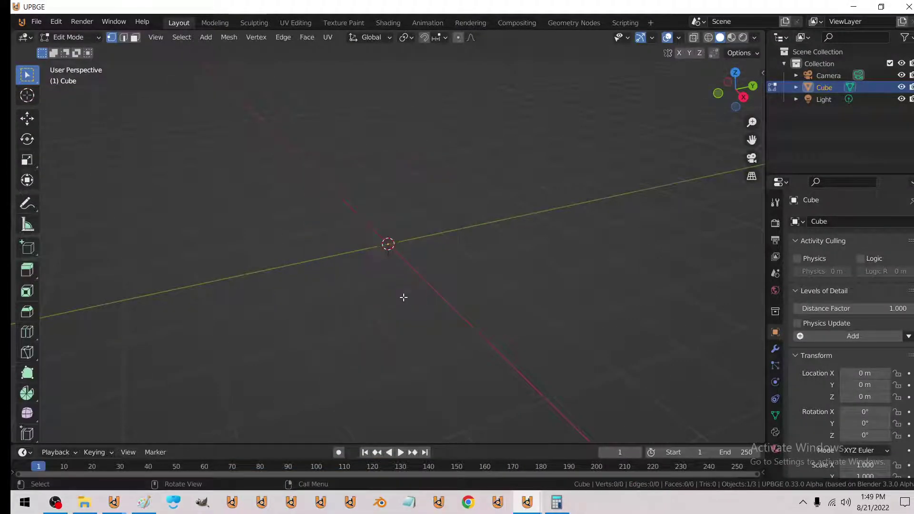
pyautogui.moveTo(228, 37)
pyautogui.click(207, 38)
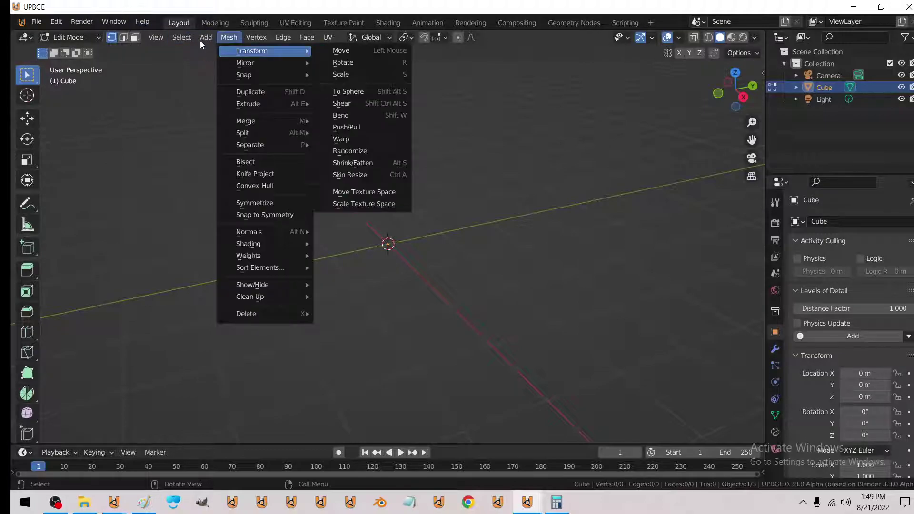
pyautogui.click(205, 53)
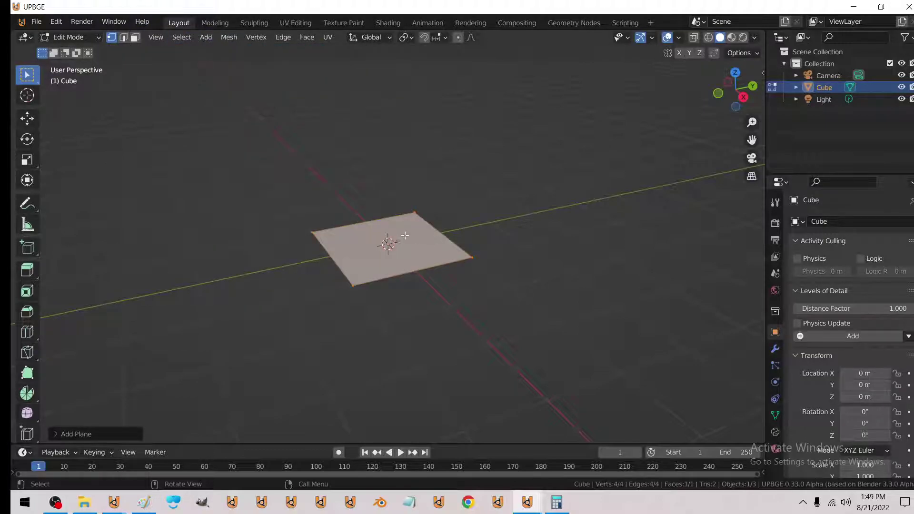
pyautogui.moveTo(405, 235); pyautogui.dragTo(329, 236, button='middle')
# Subdivide the plane twice in Edit Mode.
pyautogui.press('Tab')
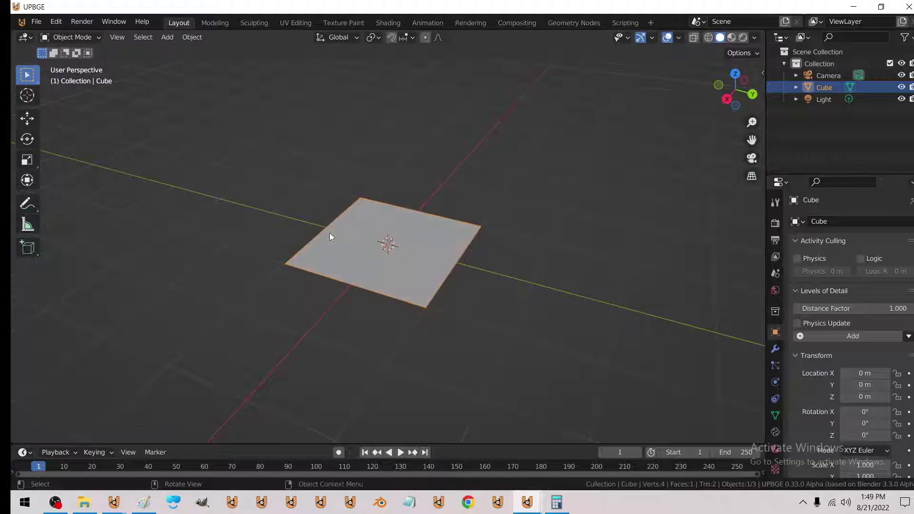
pyautogui.press('Tab')
pyautogui.hotkey('ctrl', 'e')
pyautogui.click(304, 240)
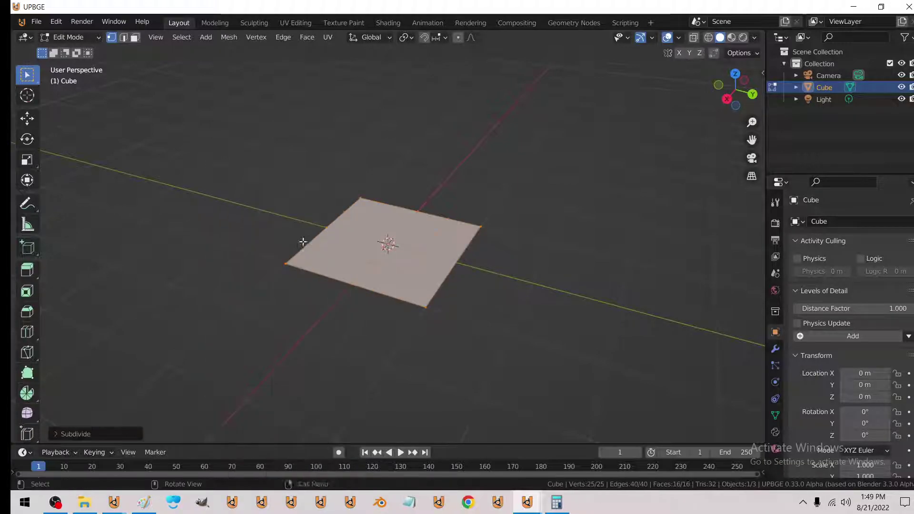
pyautogui.hotkey('ctrl', 'e')
pyautogui.click(302, 242)
# Round the plane's outer boundary loop into a circle with To Sphere 1.
pyautogui.click(124, 37)
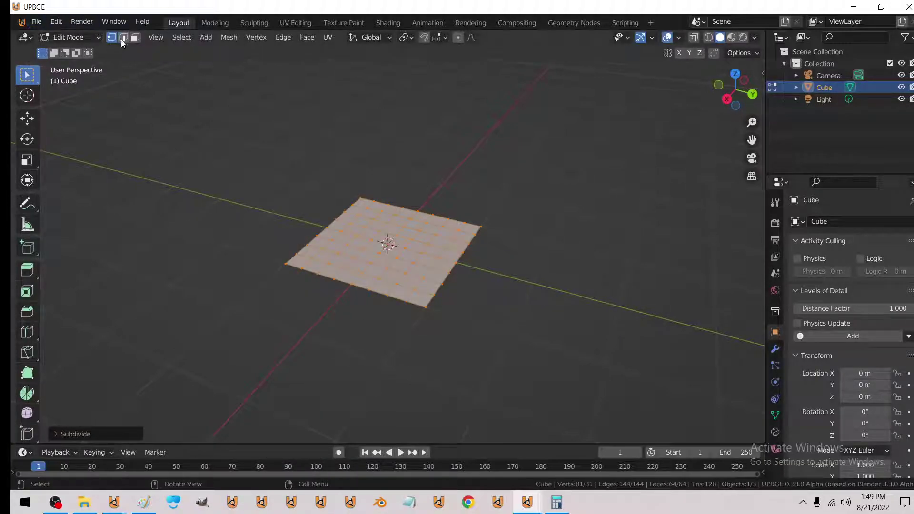
pyautogui.keyDown('alt'); pyautogui.click(349, 288); pyautogui.keyUp('alt')
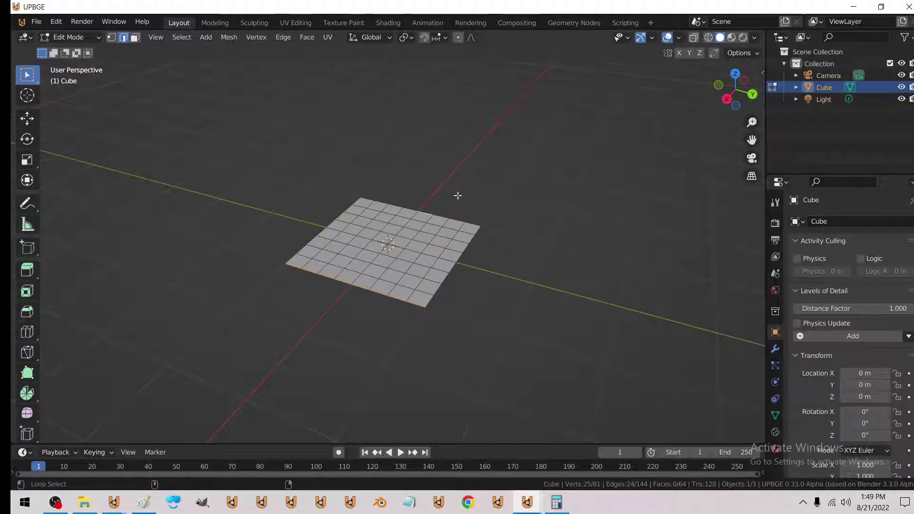
pyautogui.hotkey('shift', 'alt', 's')
pyautogui.press('1')
pyautogui.press('Return')
pyautogui.moveTo(463, 294)
pyautogui.mouseDown(button='middle')
pyautogui.moveTo(457, 331)
pyautogui.moveTo(325, 291)
pyautogui.moveTo(318, 272)
pyautogui.mouseUp(button='middle')
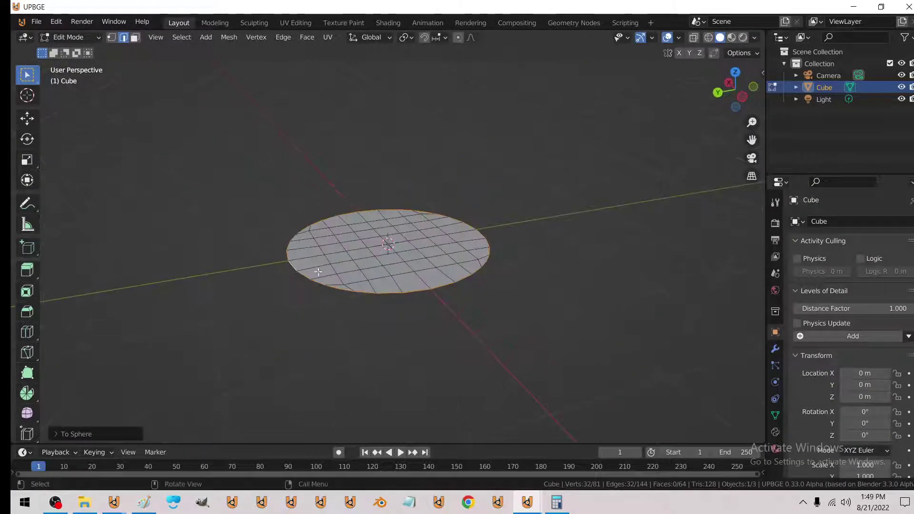
# Subdivide the disc once more, try extruding and flat-scaling its outer ring, then undo it.
pyautogui.hotkey('ctrl', 'e')
pyautogui.click(352, 255)
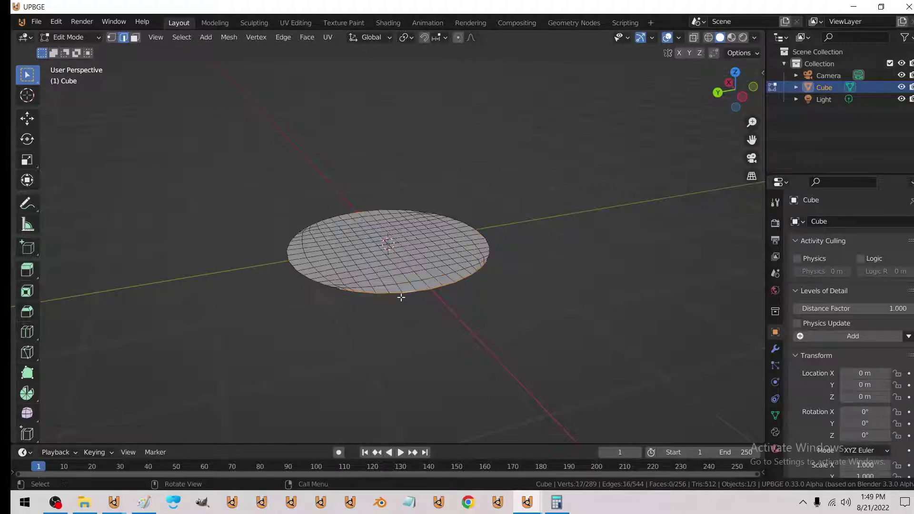
pyautogui.press('e')
pyautogui.rightClick(400, 297)
pyautogui.press('s')
pyautogui.hotkey('shift', 'z')
pyautogui.rightClick(505, 328)
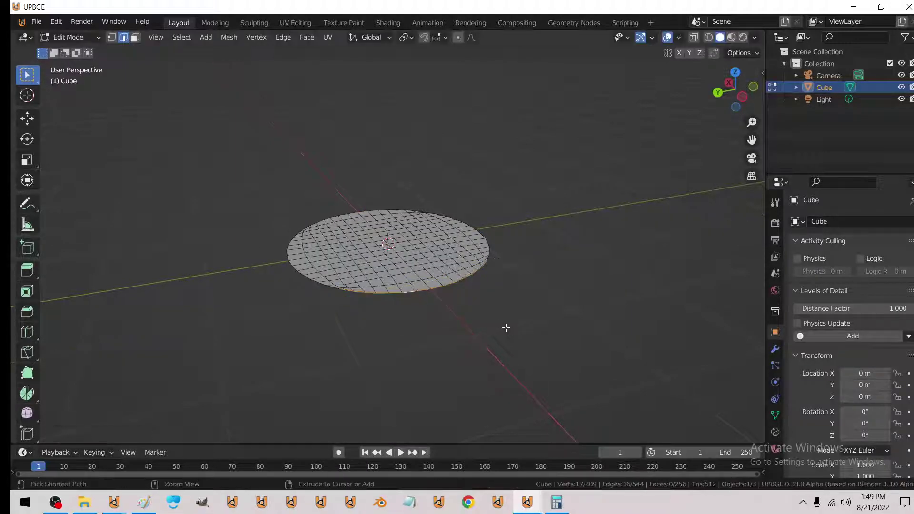
pyautogui.hotkey('ctrl', 'z')
# Delete all of the disc's geometry.
pyautogui.moveTo(371, 303); pyautogui.dragTo(397, 353, button='middle')
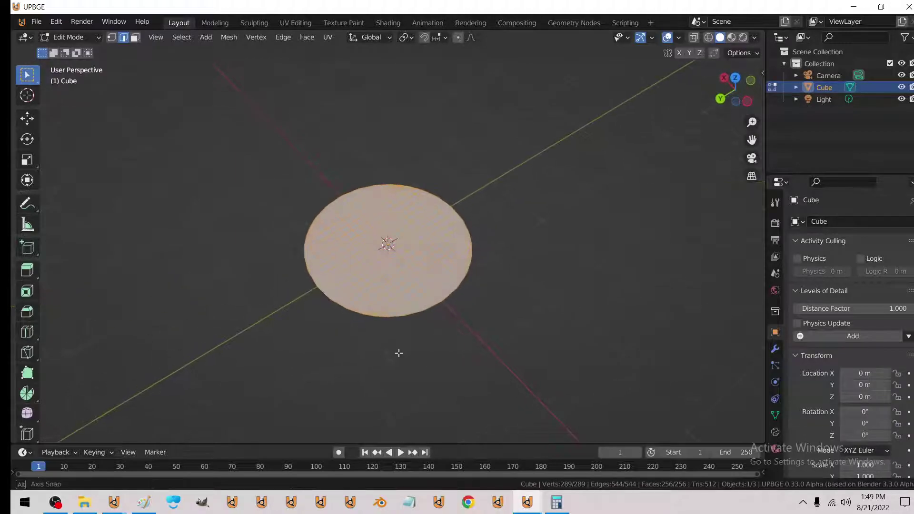
pyautogui.press('x')
pyautogui.click(396, 311)
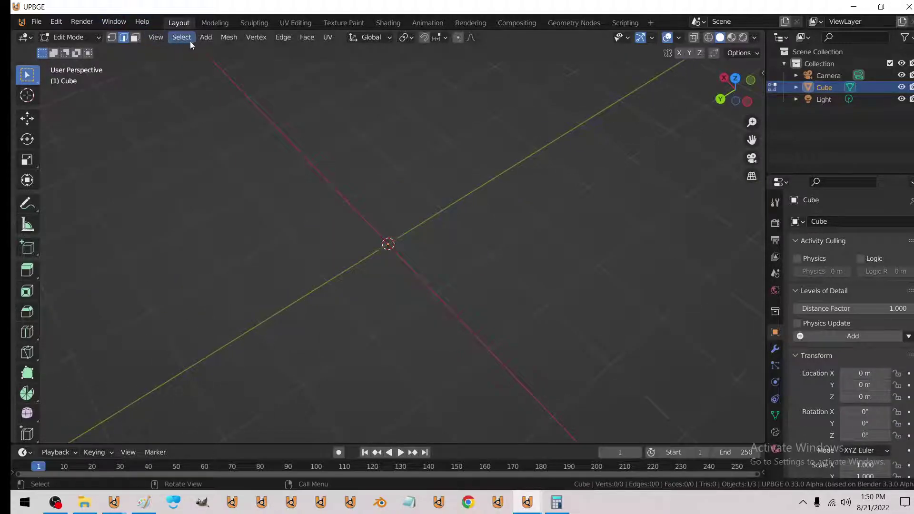
# Add a face-filled circle mesh and switch the viewport to see-through wireframe.
pyautogui.click(205, 37)
pyautogui.click(220, 63)
pyautogui.press('f')
pyautogui.moveTo(508, 282)
pyautogui.mouseDown(button='middle')
pyautogui.moveTo(477, 261)
pyautogui.moveTo(466, 306)
pyautogui.mouseUp(button='middle')
pyautogui.press('z')
pyautogui.click(358, 296)
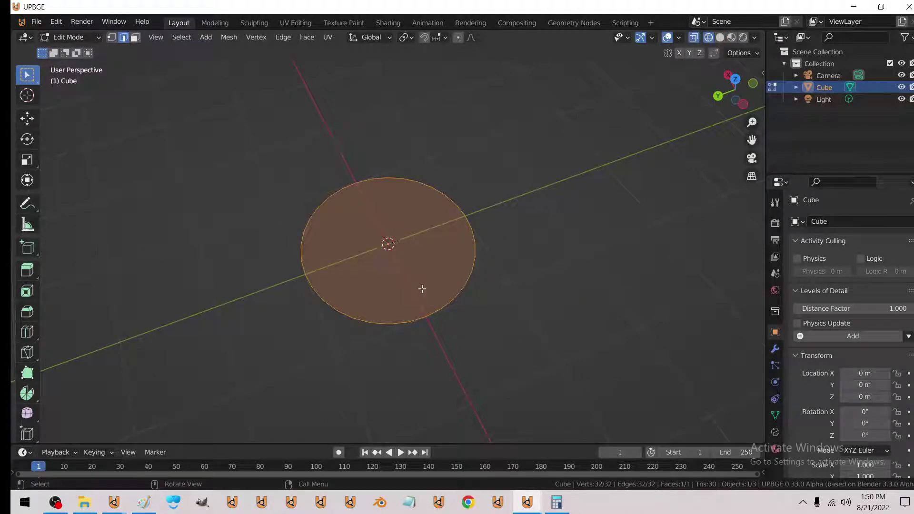
# Inset the disc face several times to form concentric rings.
pyautogui.click(305, 37)
pyautogui.click(342, 93)
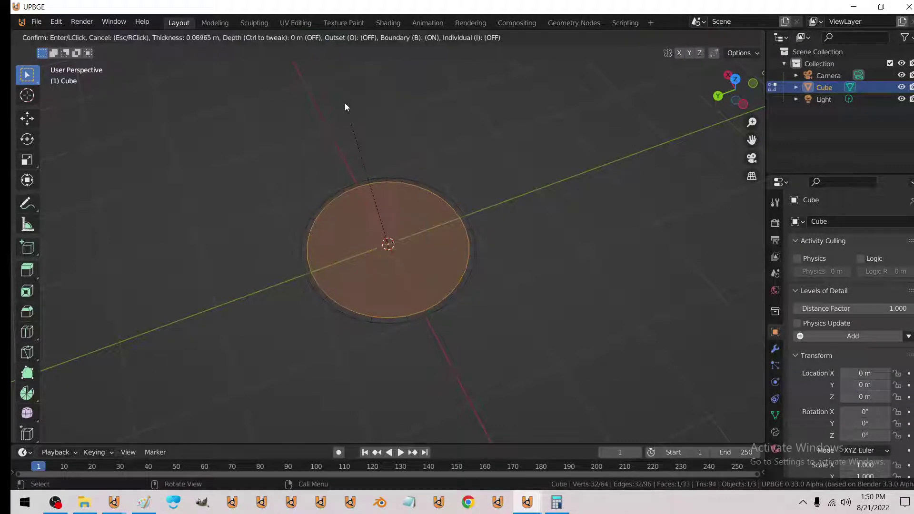
pyautogui.click(306, 37)
pyautogui.click(341, 93)
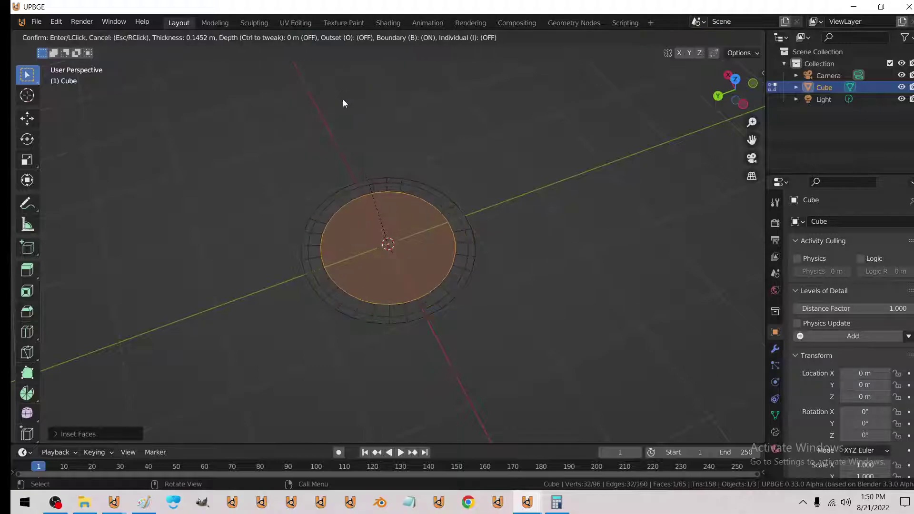
pyautogui.click(342, 101)
pyautogui.click(306, 38)
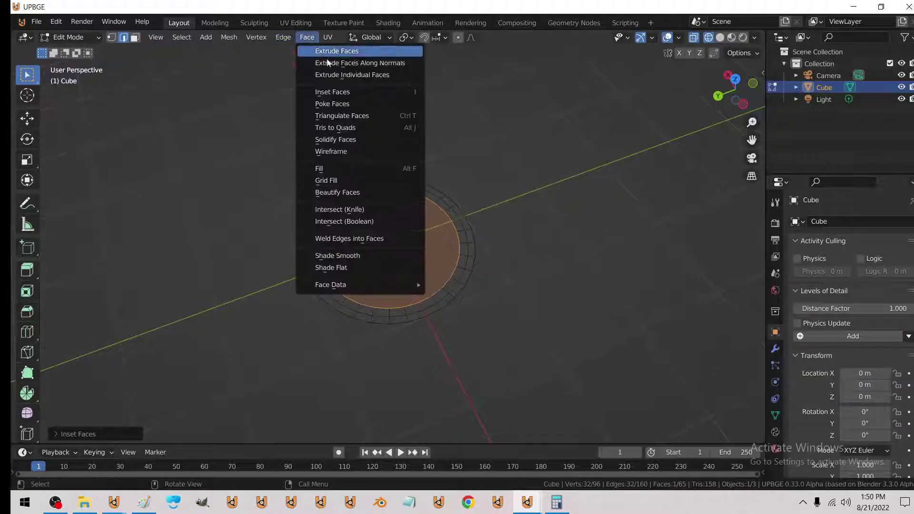
pyautogui.click(336, 93)
pyautogui.click(306, 37)
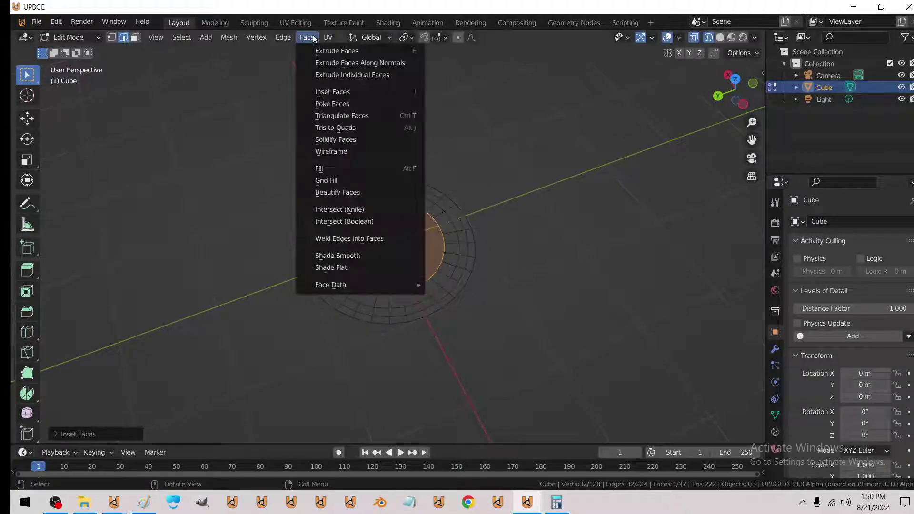
pyautogui.click(333, 92)
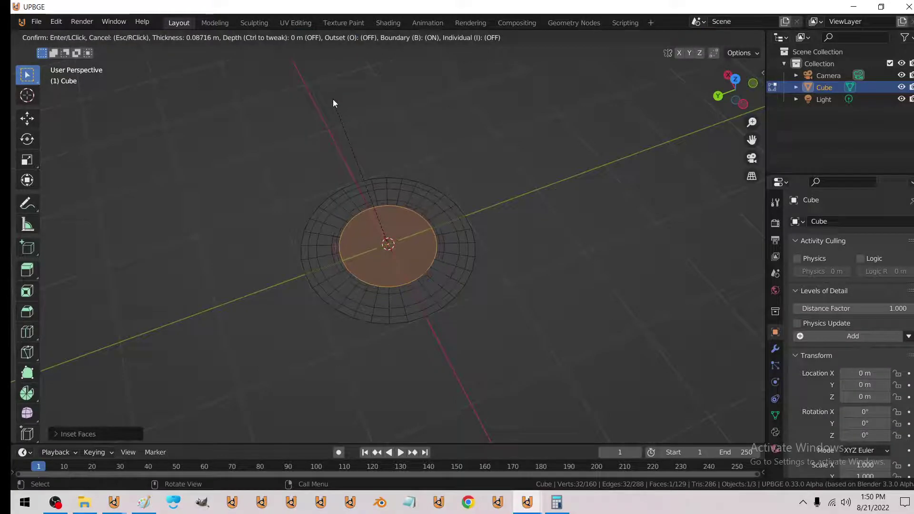
# Subdivide a ring of radial edges into more spokes with Subdivide Edge-Ring.
pyautogui.keyDown('ctrl'); pyautogui.keyDown('alt'); pyautogui.click(395, 302); pyautogui.keyUp('alt'); pyautogui.keyUp('ctrl')
pyautogui.hotkey('ctrl', 'e')
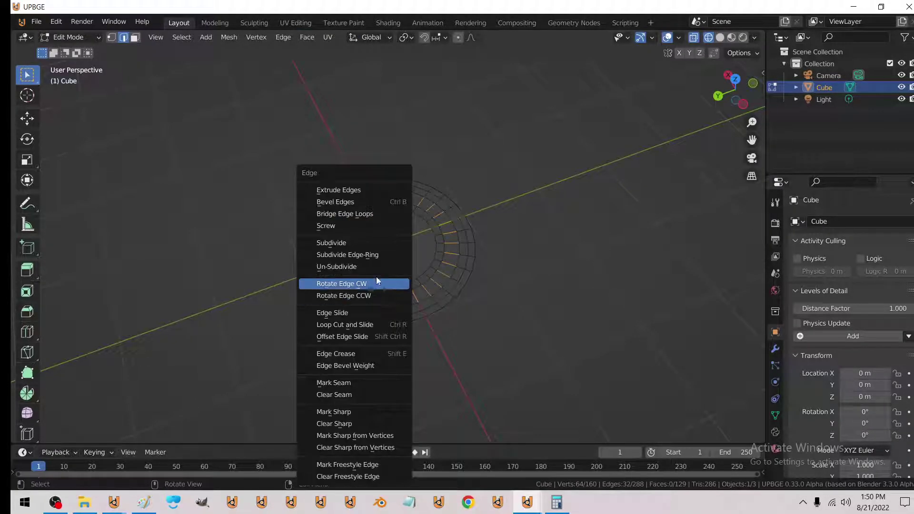
pyautogui.click(366, 254)
pyautogui.hotkey('alt', 'a')
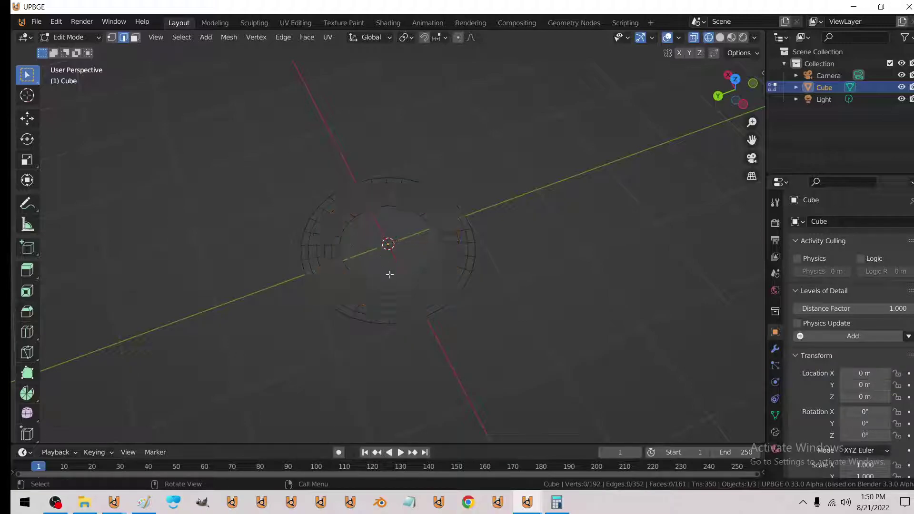
# Inset the inner centre face a few more times, cancelling the final inset.
pyautogui.keyDown('alt'); pyautogui.click(375, 285); pyautogui.keyUp('alt')
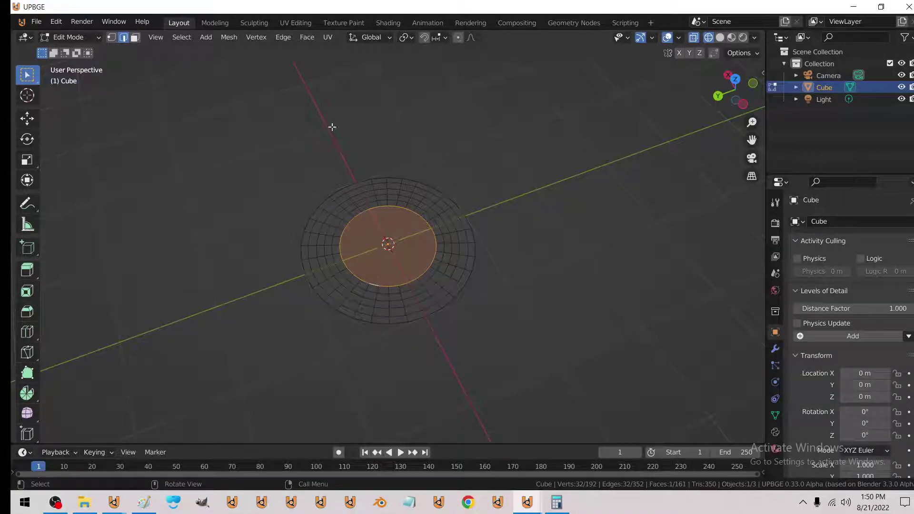
pyautogui.click(307, 37)
pyautogui.click(333, 91)
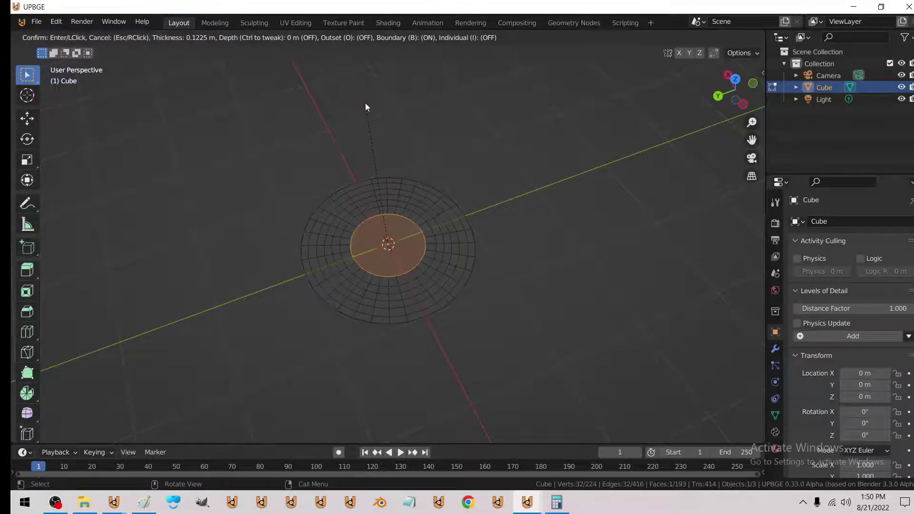
pyautogui.click(365, 103)
pyautogui.click(307, 37)
pyautogui.click(333, 92)
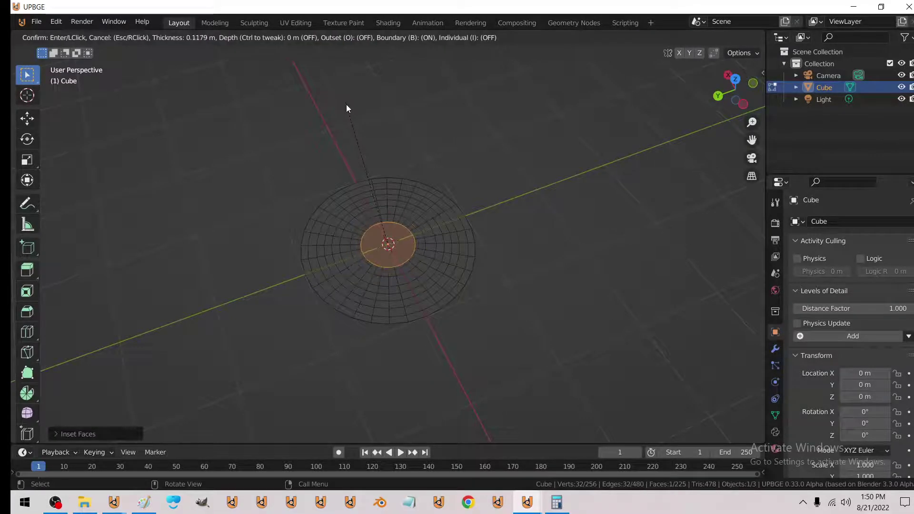
pyautogui.click(347, 104)
pyautogui.click(304, 38)
pyautogui.click(328, 93)
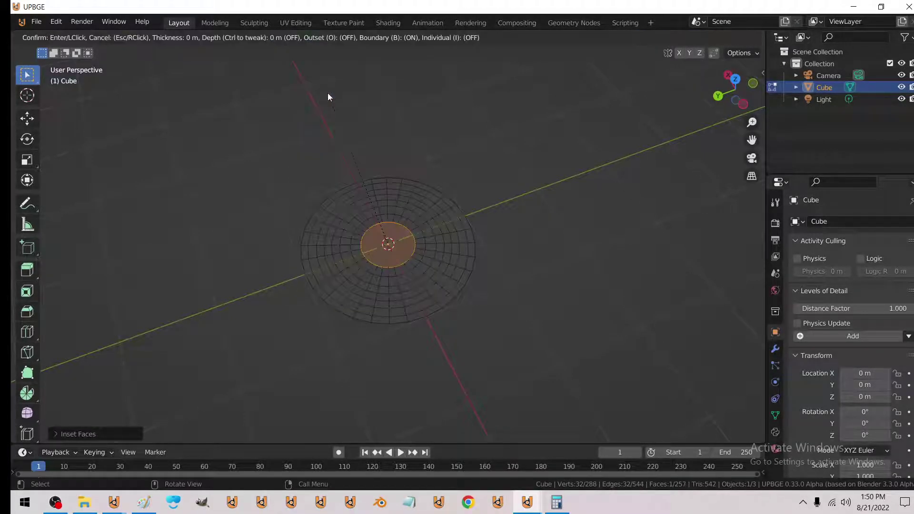
pyautogui.press('Escape')
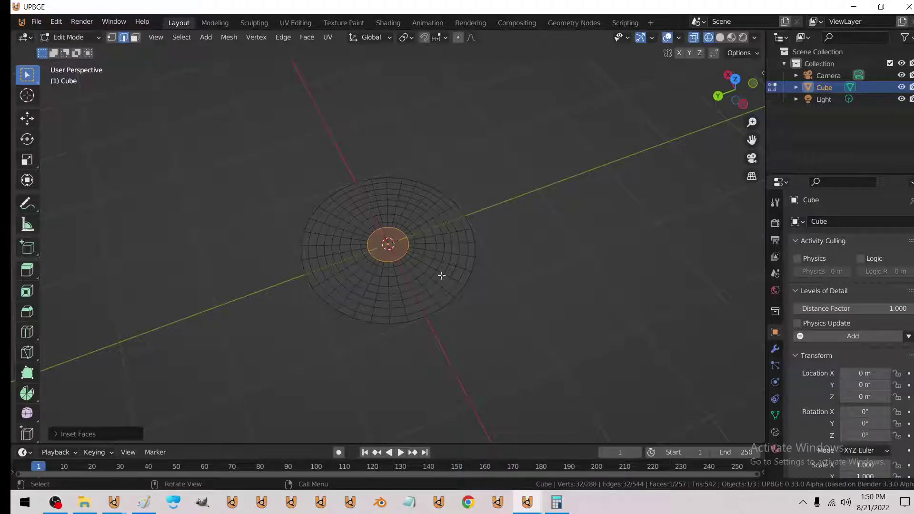
# Extrude the centre face upward and shrink it twice into a small raised bump.
pyautogui.press('e')
pyautogui.click(450, 288)
pyautogui.press('s')
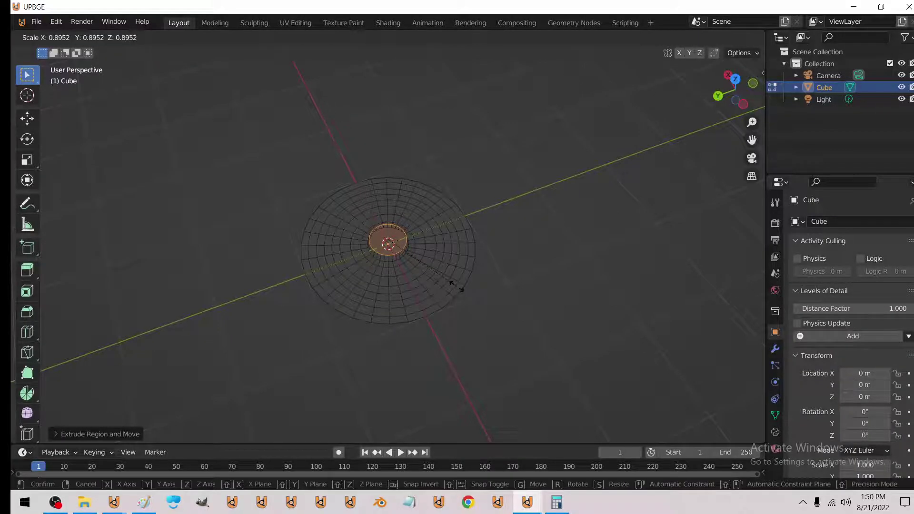
pyautogui.hotkey('shift', 'z')
pyautogui.click(434, 267)
pyautogui.press('e')
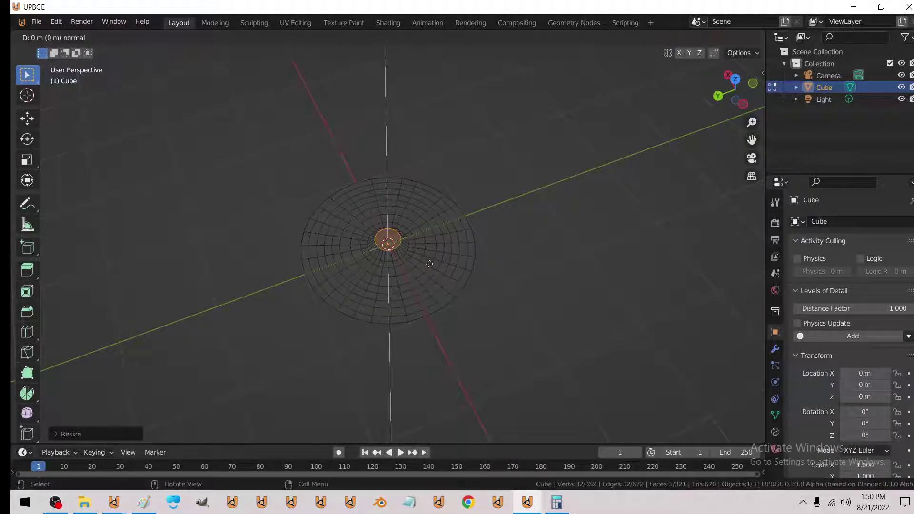
pyautogui.click(430, 263)
pyautogui.press('s')
pyautogui.hotkey('shift', 'z')
pyautogui.click(415, 248)
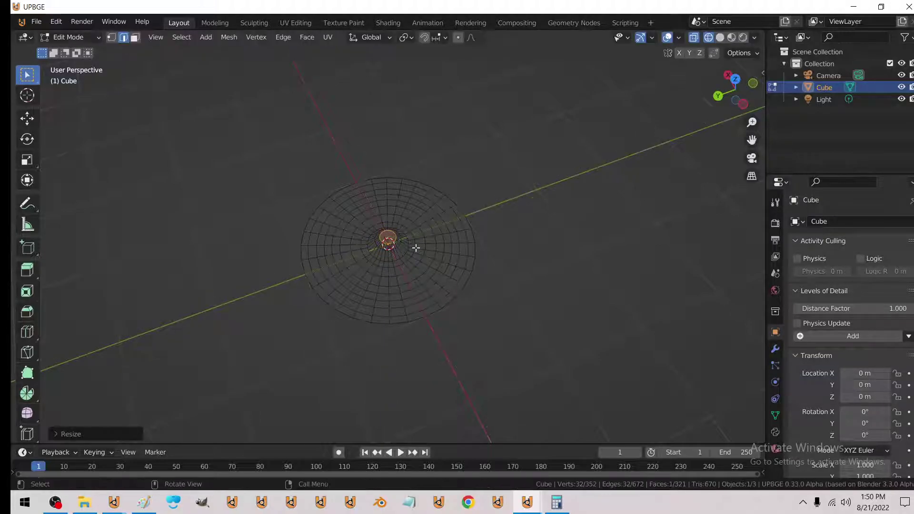
# Return to Object Mode with solid shading and view the disc from a low side angle.
pyautogui.press('Tab')
pyautogui.press('z')
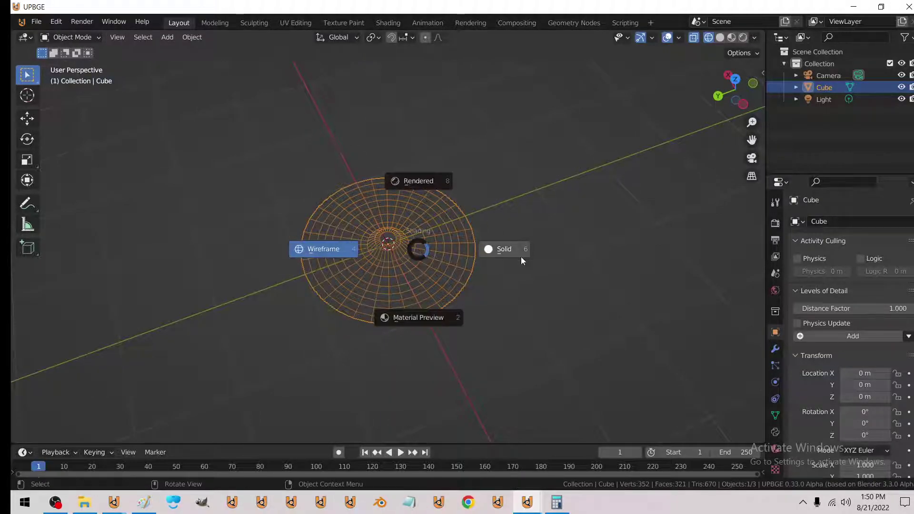
pyautogui.click(520, 256)
pyautogui.moveTo(483, 236); pyautogui.dragTo(435, 219, button='middle')
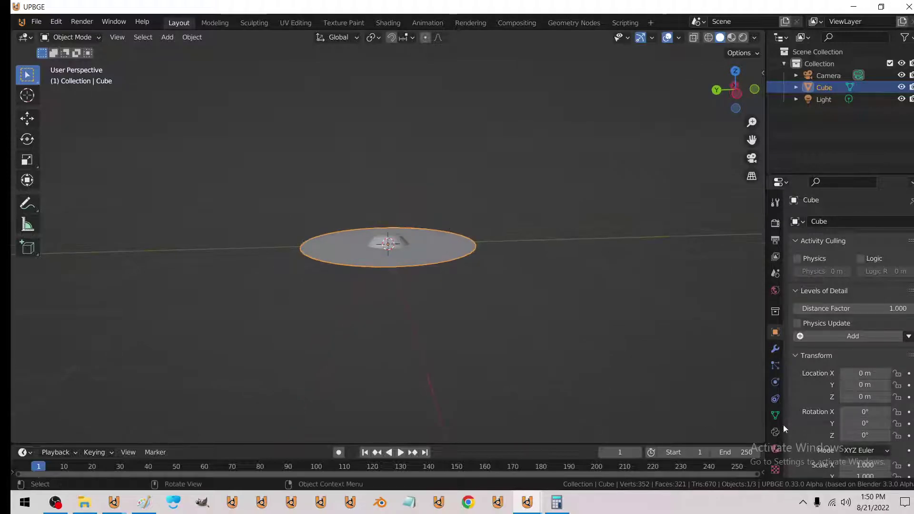
# Add a Displace modifier to the disc with a new texture and UV coordinates.
pyautogui.click(775, 349)
pyautogui.click(829, 221)
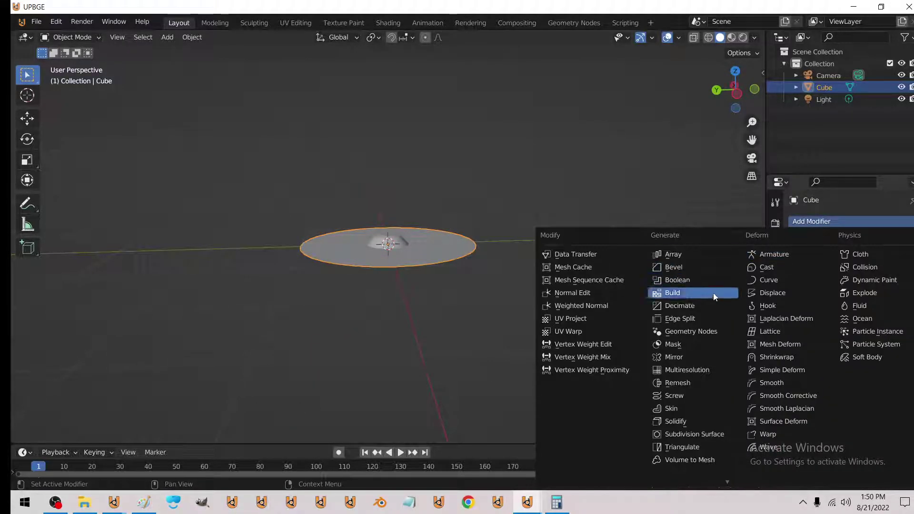
pyautogui.click(783, 296)
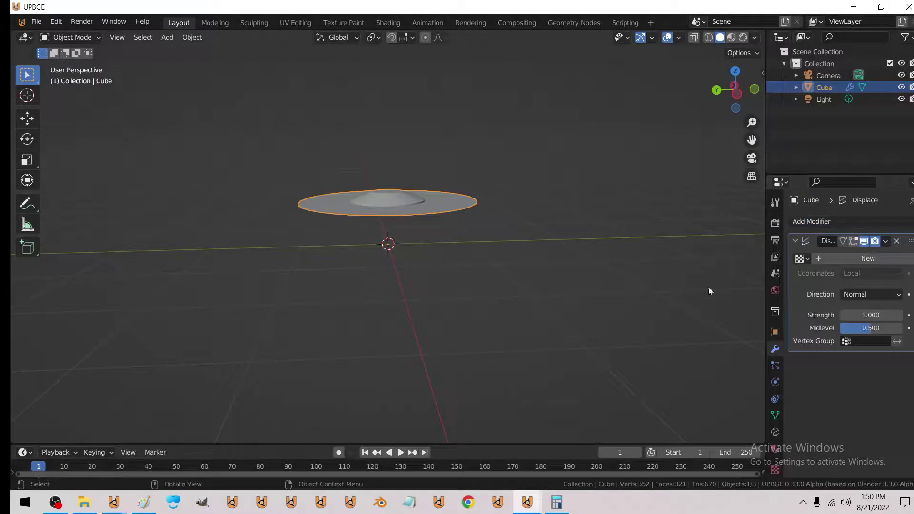
pyautogui.click(846, 257)
pyautogui.click(869, 273)
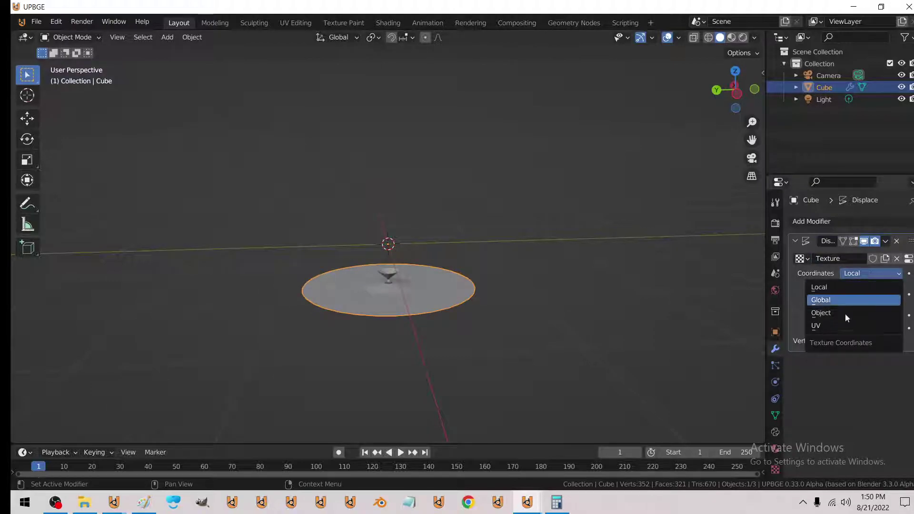
pyautogui.click(823, 324)
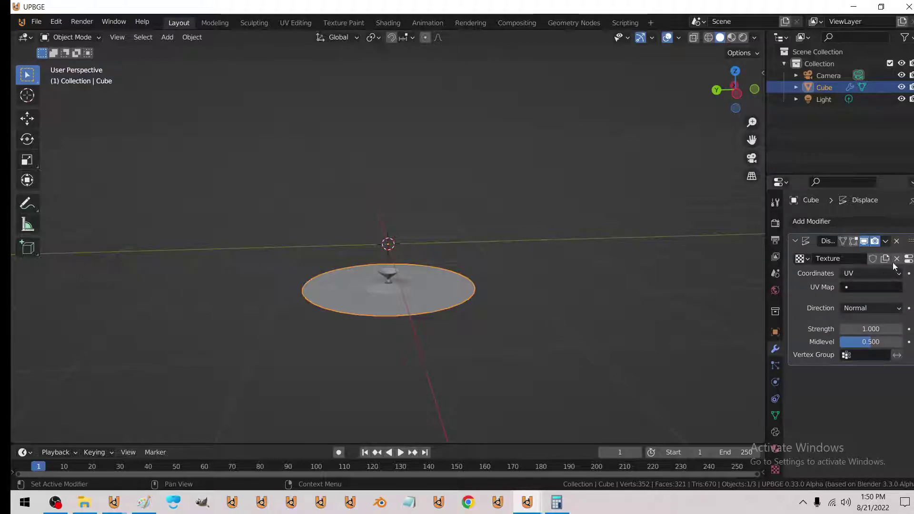
# Set the displacement texture to type Blend with Spherical progression.
pyautogui.click(907, 259)
pyautogui.scroll(-2, 839, 422)
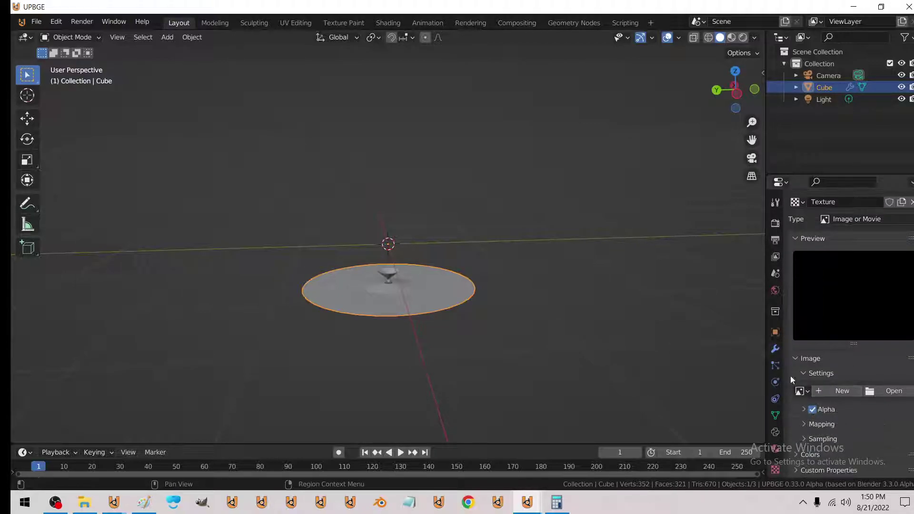
pyautogui.scroll(2, 837, 246)
pyautogui.click(873, 259)
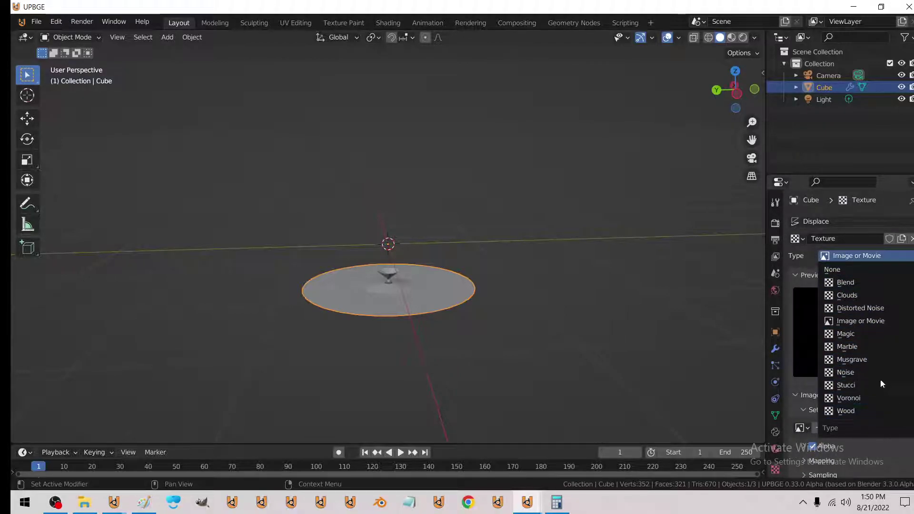
pyautogui.click(860, 285)
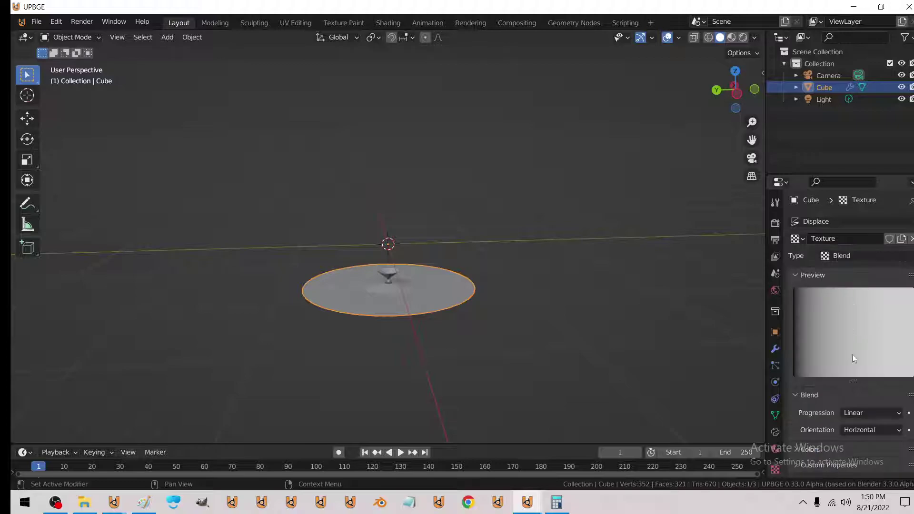
pyautogui.click(860, 414)
pyautogui.click(871, 430)
pyautogui.click(860, 415)
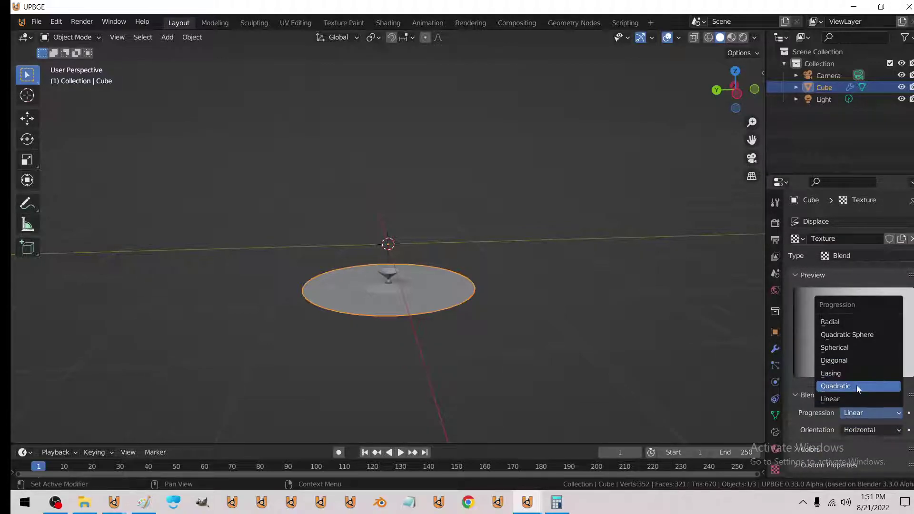
pyautogui.click(859, 347)
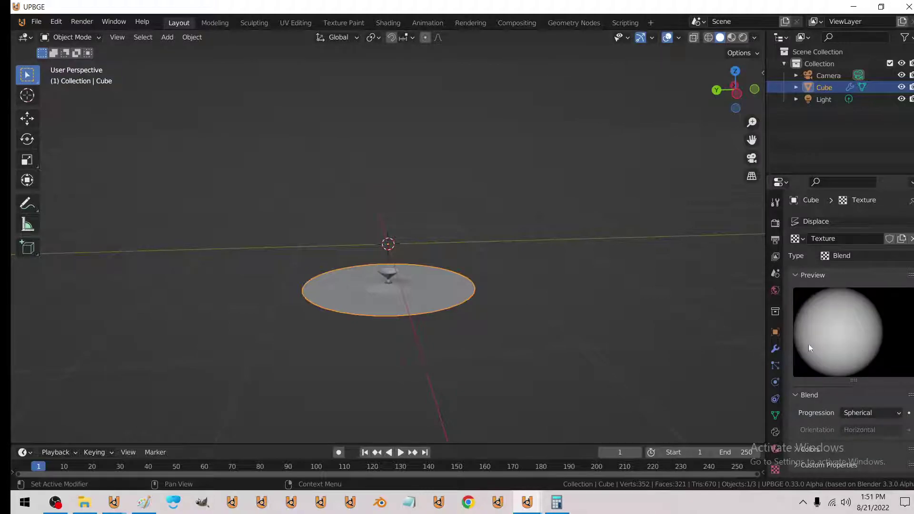
pyautogui.click(776, 352)
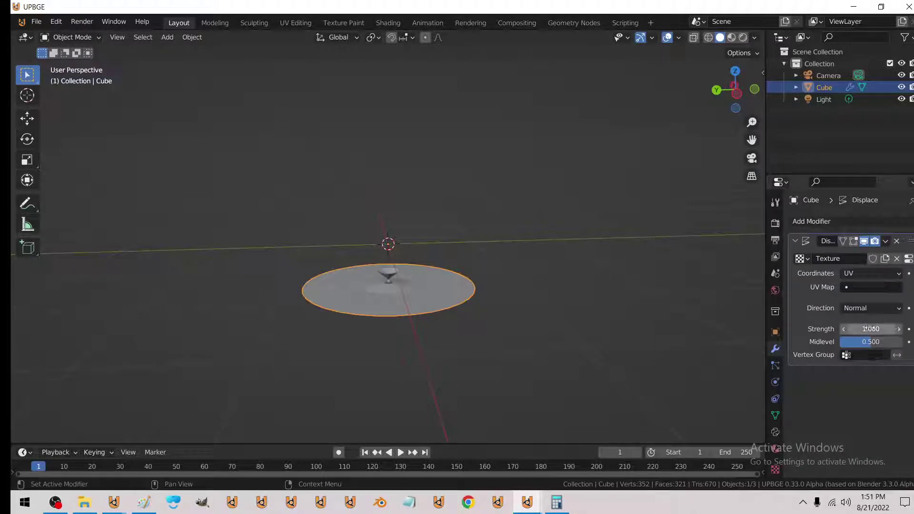
# Try various Displace strengths on the disc, then reset strength to 0.
pyautogui.keyDown('ctrl'); pyautogui.scroll(-3, 869, 328); pyautogui.keyUp('ctrl')
pyautogui.keyDown('ctrl'); pyautogui.scroll(-4, 869, 329); pyautogui.keyUp('ctrl')
pyautogui.keyDown('ctrl'); pyautogui.scroll(-4, 868, 328); pyautogui.keyUp('ctrl')
pyautogui.keyDown('ctrl'); pyautogui.scroll(-4, 869, 328); pyautogui.keyUp('ctrl')
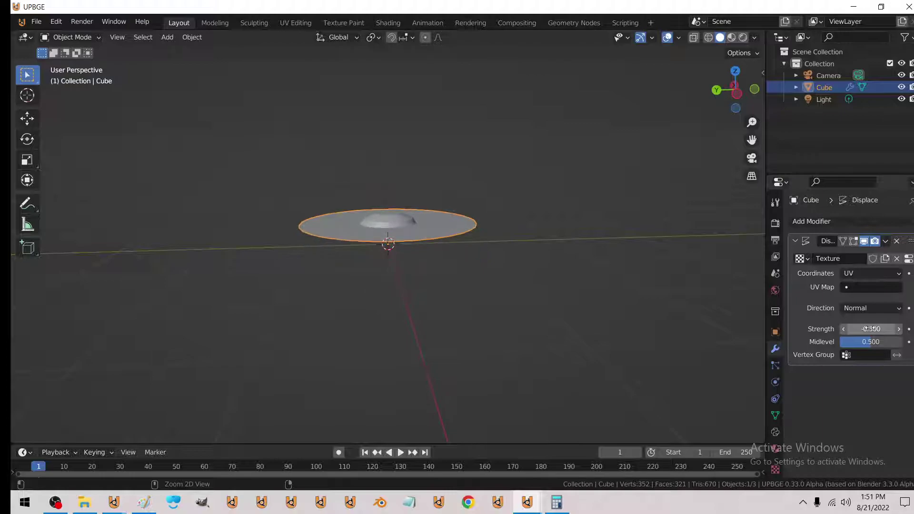
pyautogui.keyDown('ctrl'); pyautogui.scroll(-2, 870, 328); pyautogui.keyUp('ctrl')
pyautogui.keyDown('ctrl'); pyautogui.scroll(1, 870, 328); pyautogui.keyUp('ctrl')
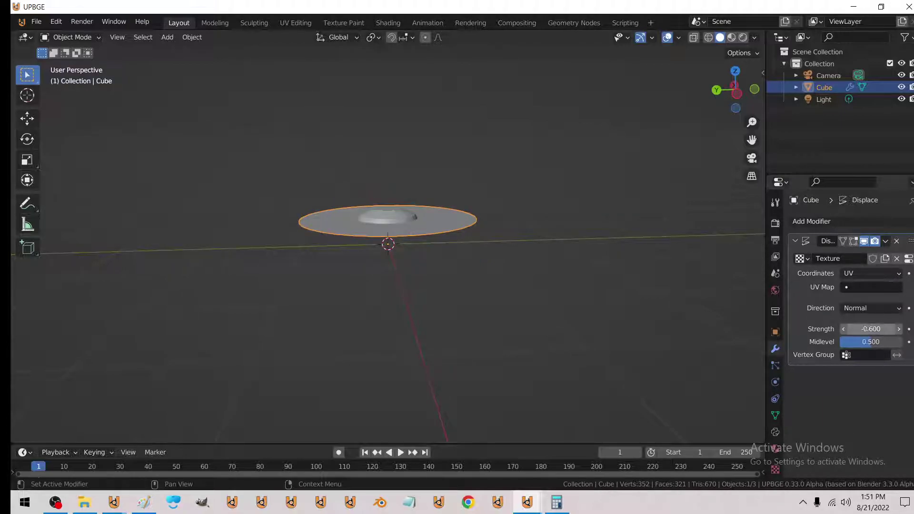
pyautogui.press('Return')
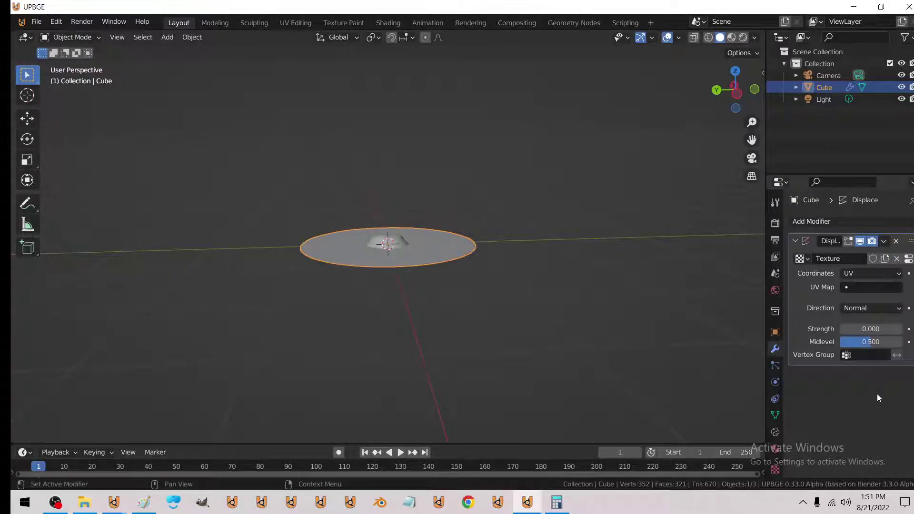
pyautogui.keyDown('ctrl'); pyautogui.scroll(-1, 867, 328); pyautogui.keyUp('ctrl')
pyautogui.keyDown('ctrl'); pyautogui.scroll(-1, 866, 329); pyautogui.keyUp('ctrl')
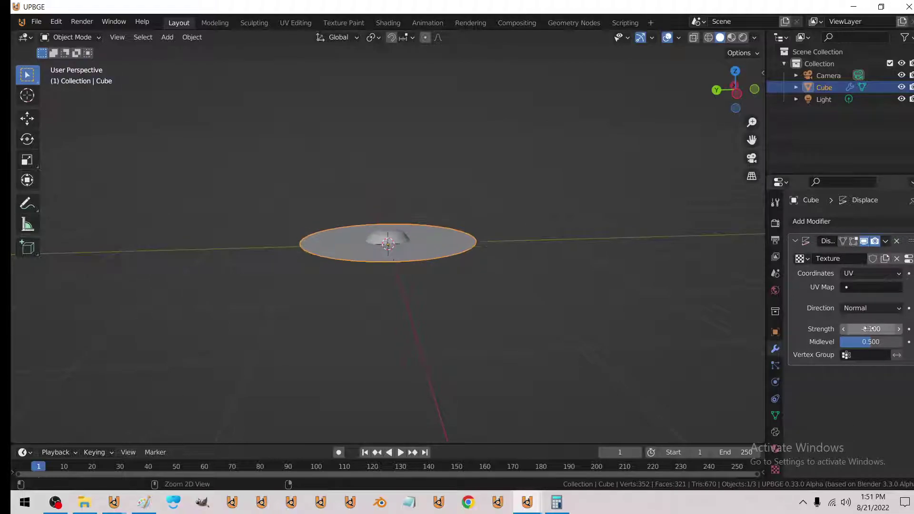
pyautogui.keyDown('ctrl'); pyautogui.scroll(-1, 867, 328); pyautogui.keyUp('ctrl')
pyautogui.keyDown('ctrl'); pyautogui.scroll(-1, 868, 329); pyautogui.keyUp('ctrl')
pyautogui.keyDown('ctrl'); pyautogui.scroll(-1, 869, 329); pyautogui.keyUp('ctrl')
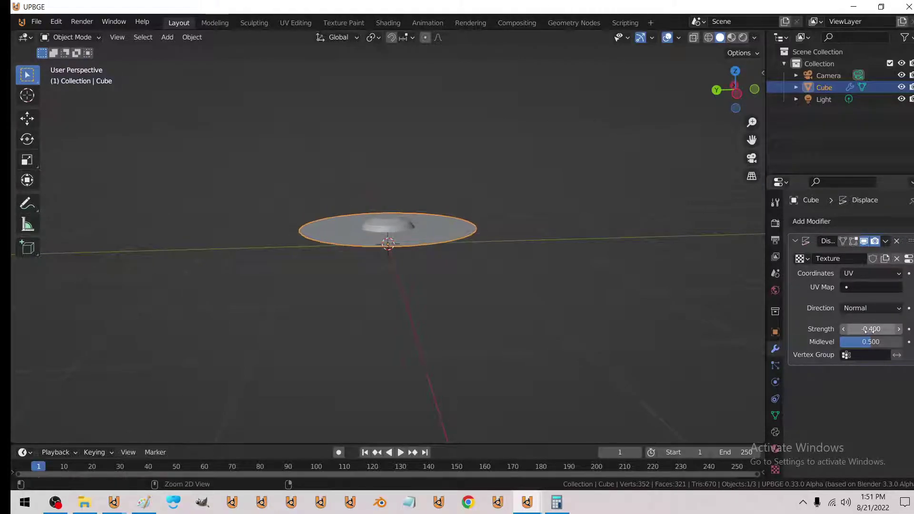
pyautogui.keyDown('ctrl'); pyautogui.scroll(-2, 869, 330); pyautogui.keyUp('ctrl')
pyautogui.keyDown('ctrl'); pyautogui.scroll(4, 869, 330); pyautogui.keyUp('ctrl')
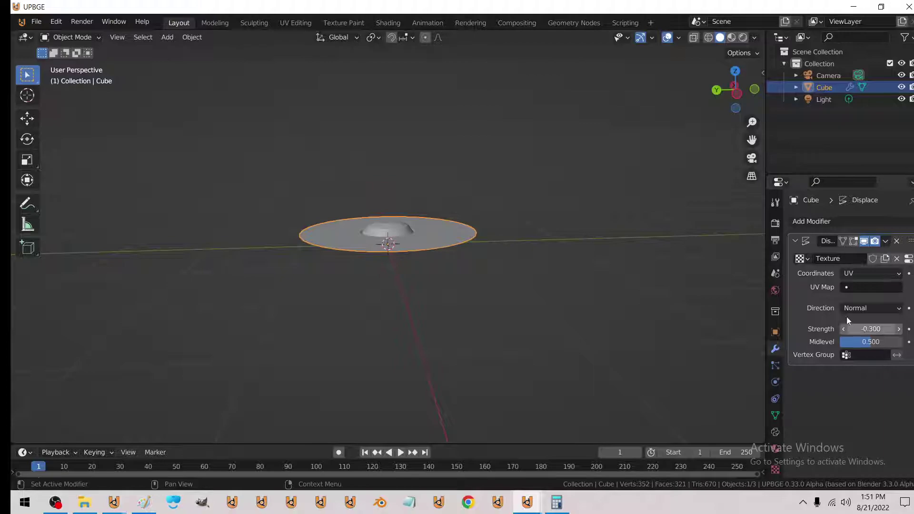
# Set the Displace UV Map to UVMap, unwrap the disc's UVs, and tune the strength.
pyautogui.click(858, 287)
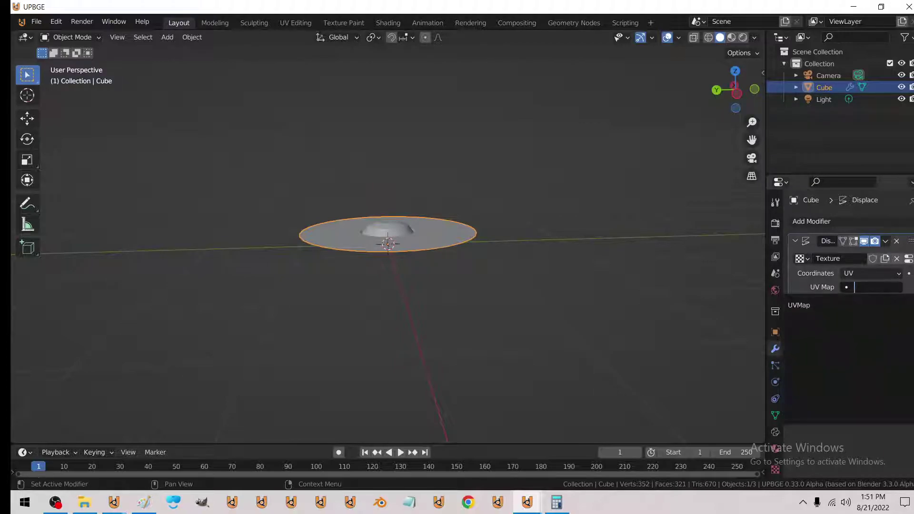
pyautogui.click(798, 305)
pyautogui.press('Tab')
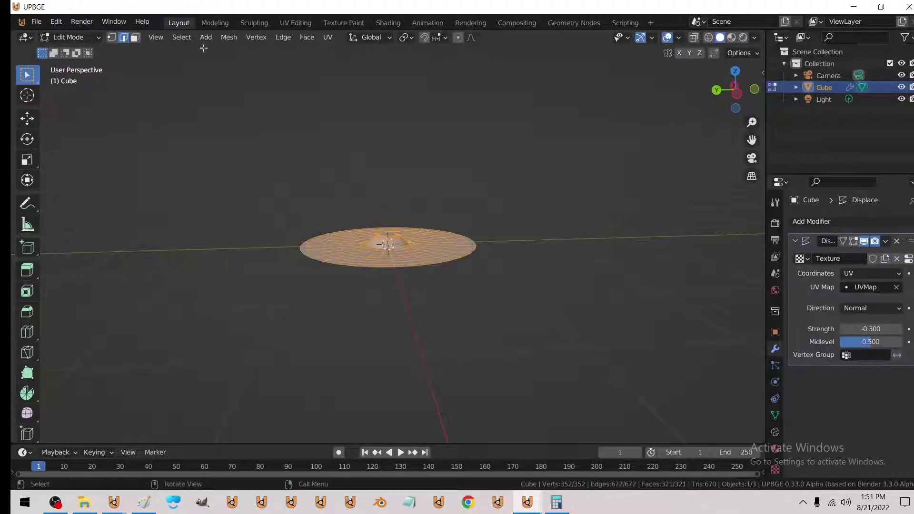
pyautogui.click(328, 37)
pyautogui.press('Tab')
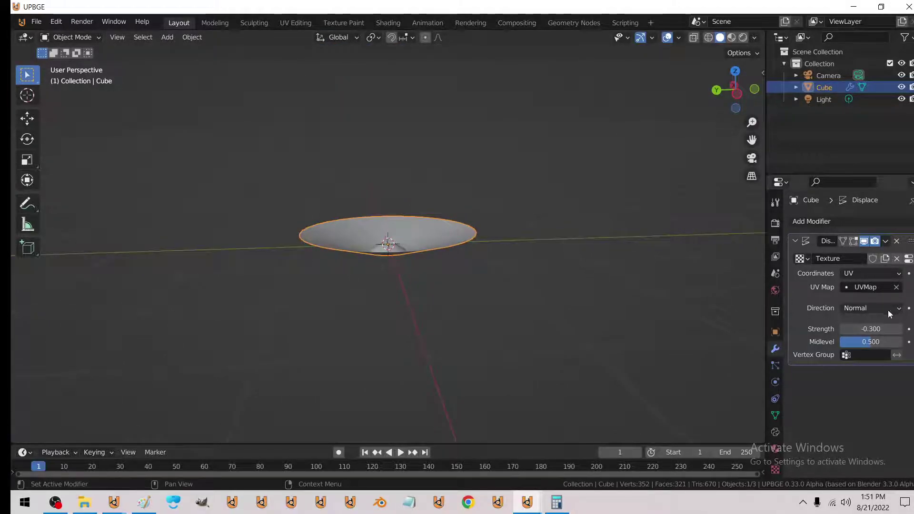
pyautogui.moveTo(869, 328); pyautogui.dragTo(867, 328)
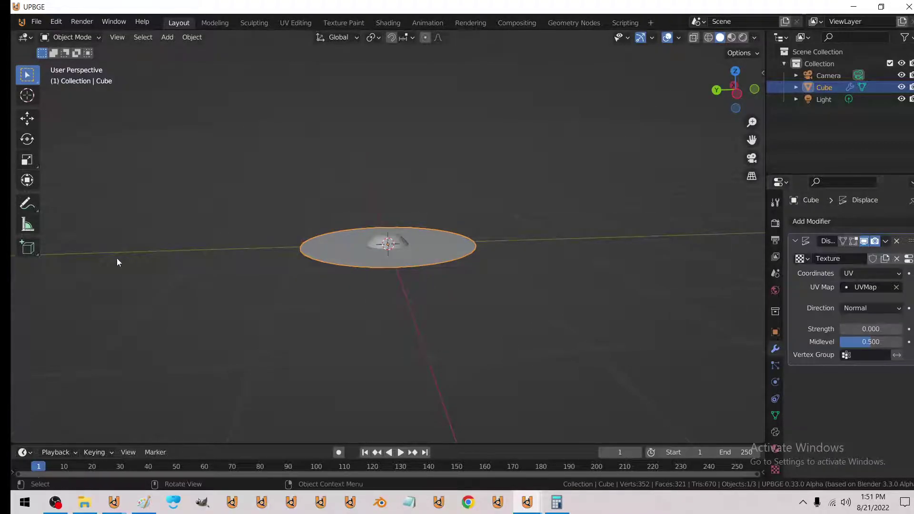
# Add a single-arrow Empty and insert a location keyframe on it.
pyautogui.click(167, 37)
pyautogui.moveTo(187, 168)
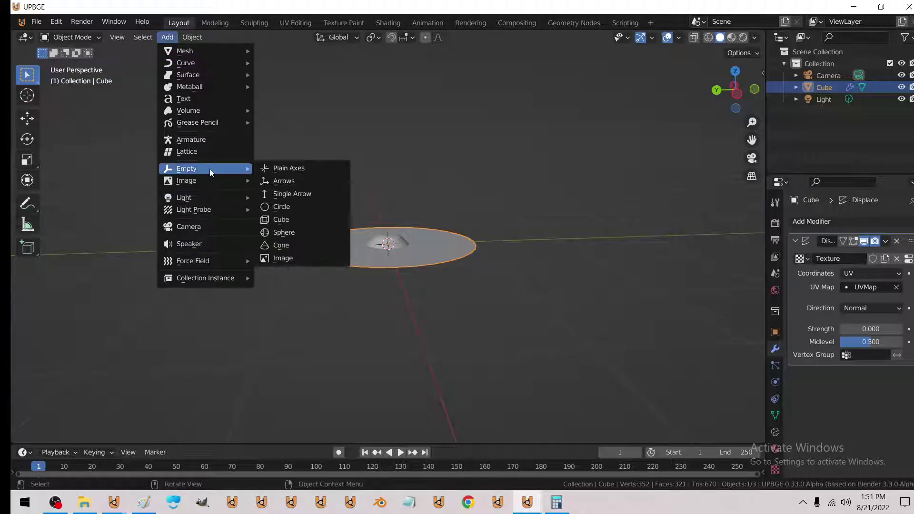
pyautogui.click(309, 196)
pyautogui.press('i')
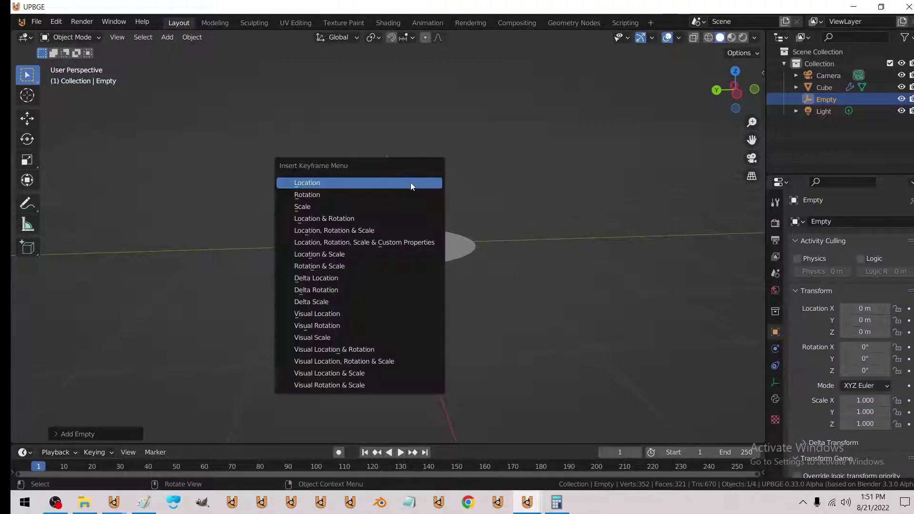
pyautogui.click(411, 184)
# Turn the timeline into an enlarged Graph Editor and select the Empty's Z Location curve.
pyautogui.click(30, 453)
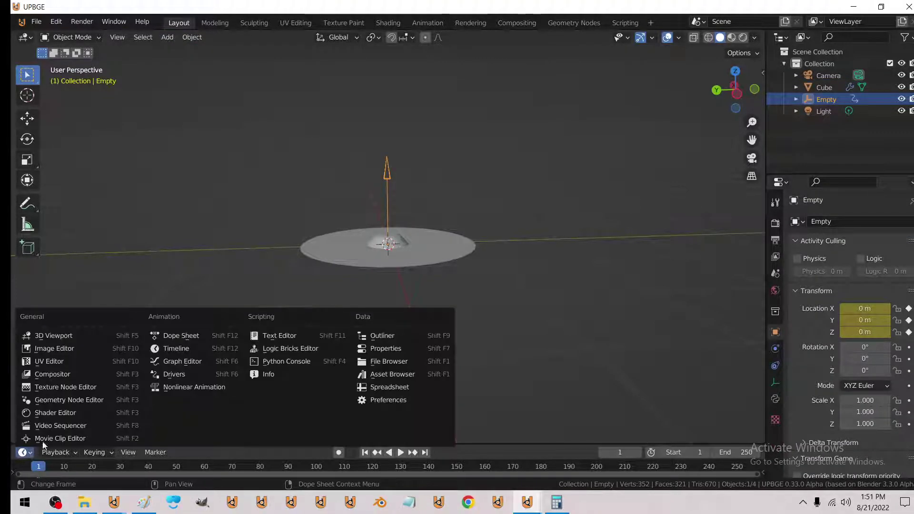
pyautogui.click(175, 366)
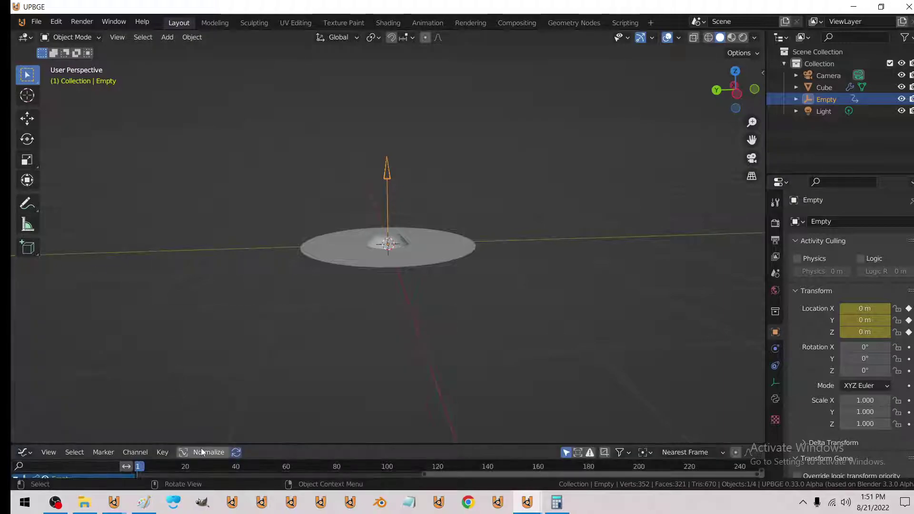
pyautogui.moveTo(142, 448); pyautogui.dragTo(143, 219)
pyautogui.click(23, 275)
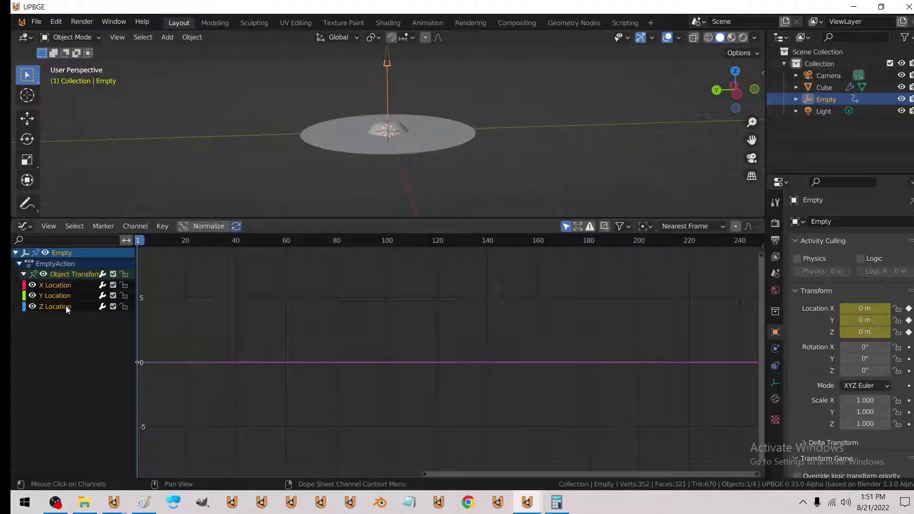
# Bake Dance_of_the_Doomed.mp3 from Downloads into the Z Location curve.
pyautogui.click(162, 226)
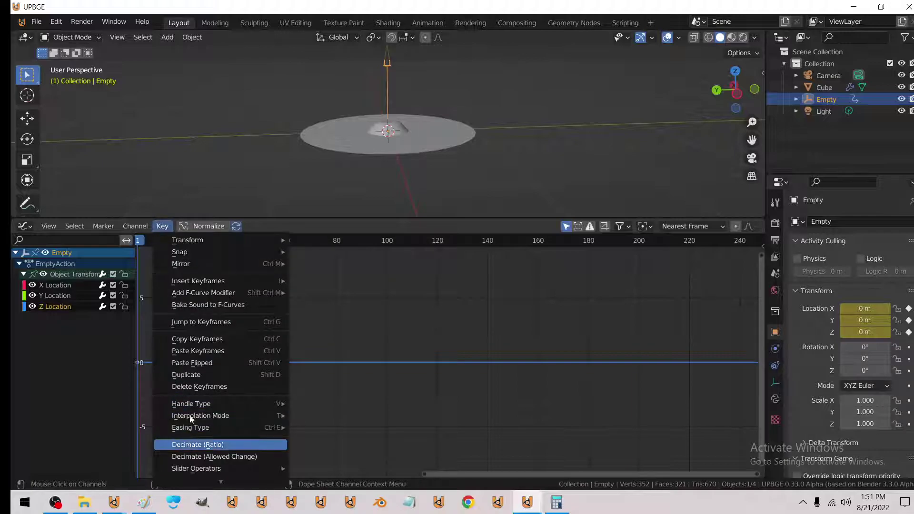
pyautogui.click(220, 305)
pyautogui.scroll(-1, 194, 379)
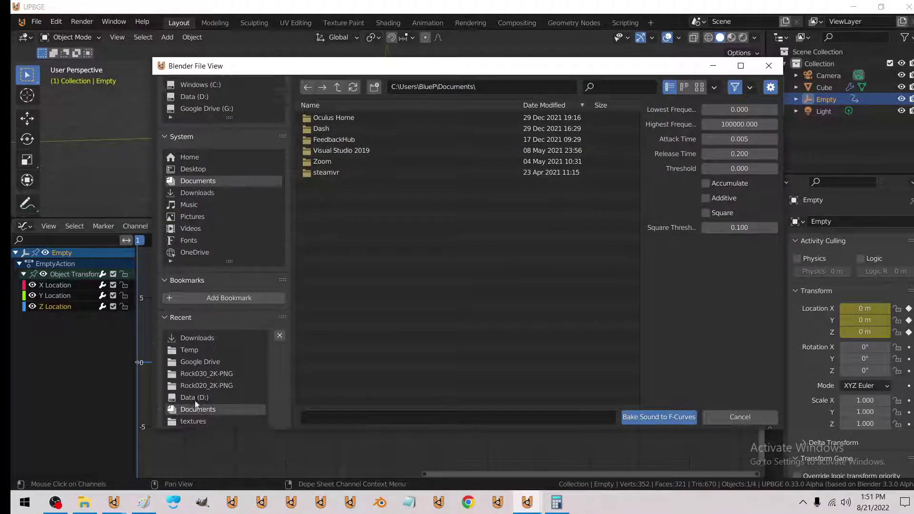
pyautogui.scroll(-2, 200, 384)
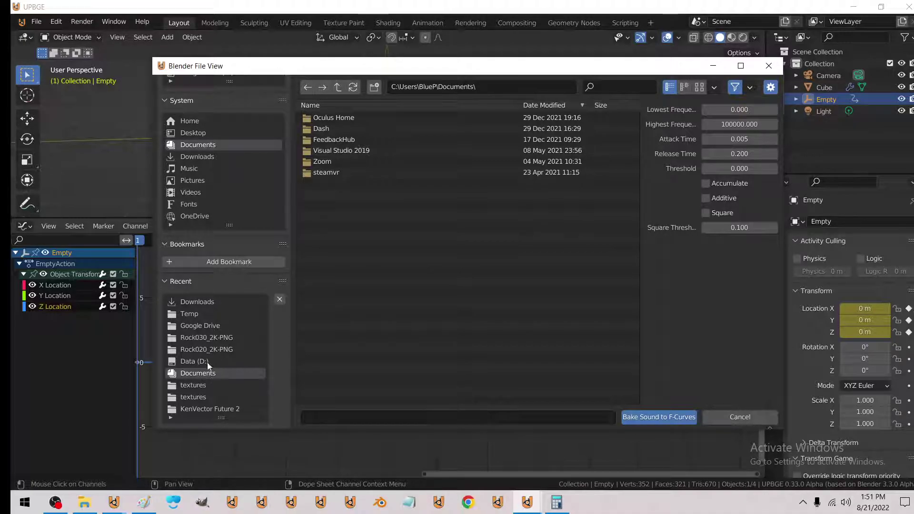
pyautogui.scroll(2, 207, 356)
pyautogui.click(207, 346)
pyautogui.scroll(-5, 373, 220)
pyautogui.scroll(-5, 357, 240)
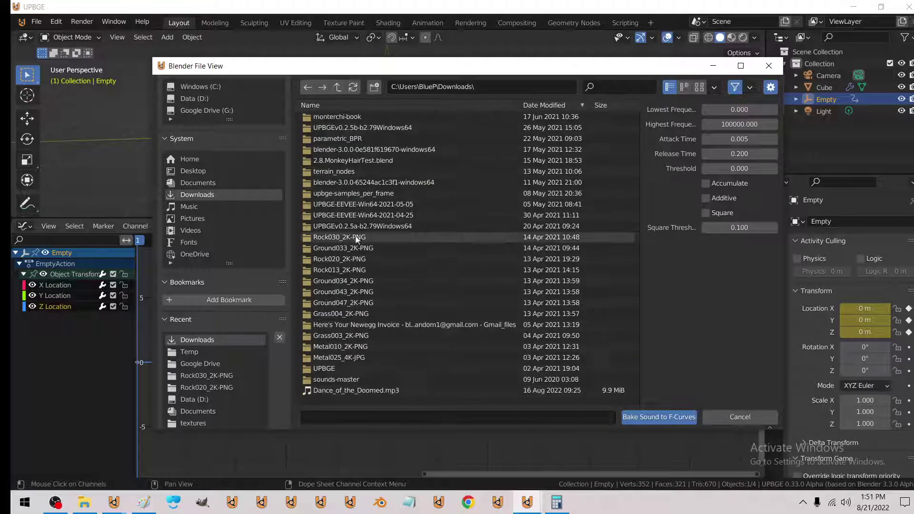
pyautogui.scroll(-5, 357, 240)
pyautogui.doubleClick(353, 327)
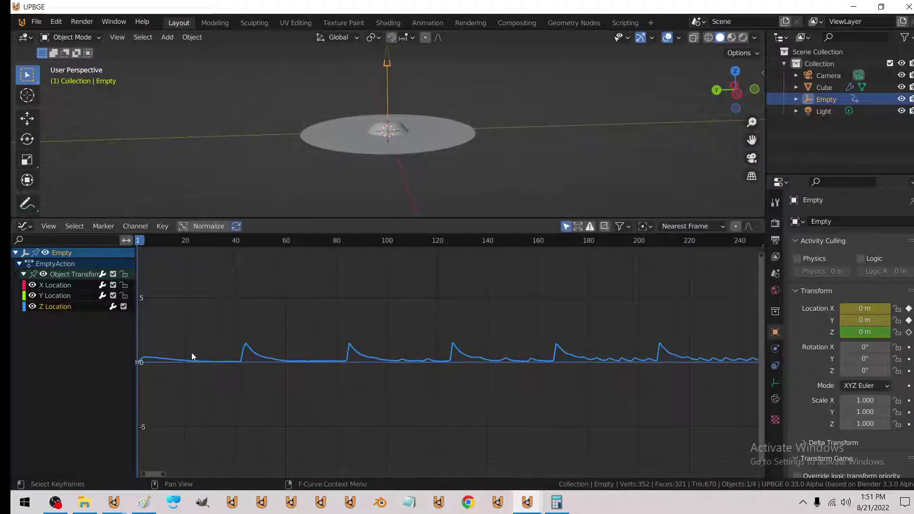
# Copy the Empty's location as a driver and paste it onto the disc's Displace Strength.
pyautogui.rightClick(865, 332)
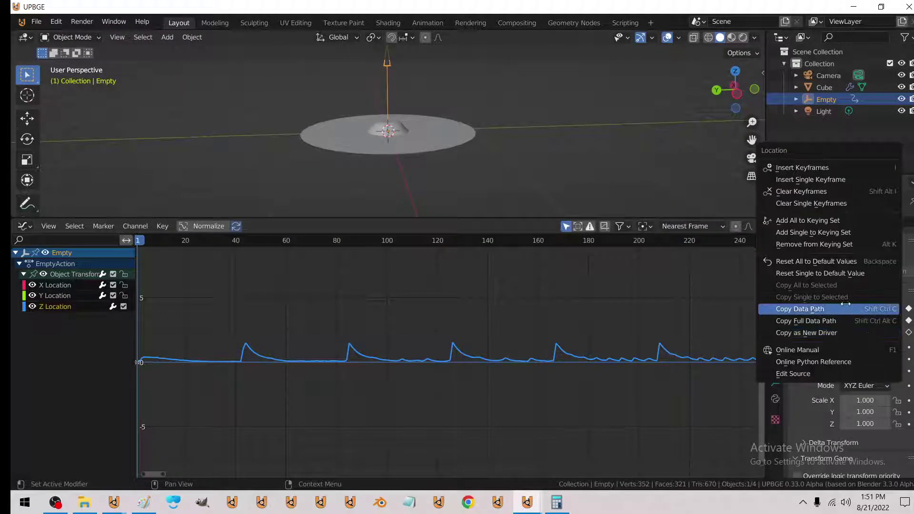
pyautogui.click(806, 326)
pyautogui.click(395, 134)
pyautogui.click(775, 348)
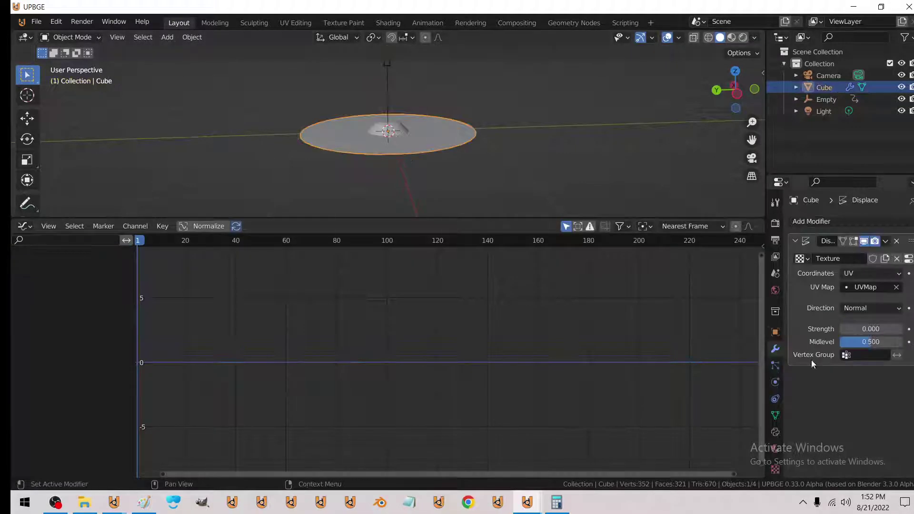
pyautogui.rightClick(854, 327)
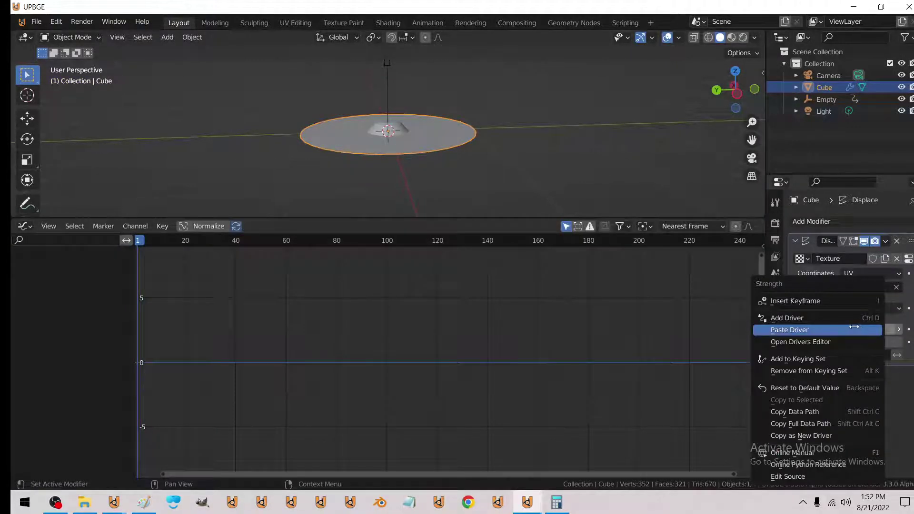
pyautogui.click(854, 329)
# Play and stop the animation to test the bulge, viewing the disc from further away.
pyautogui.press('space')
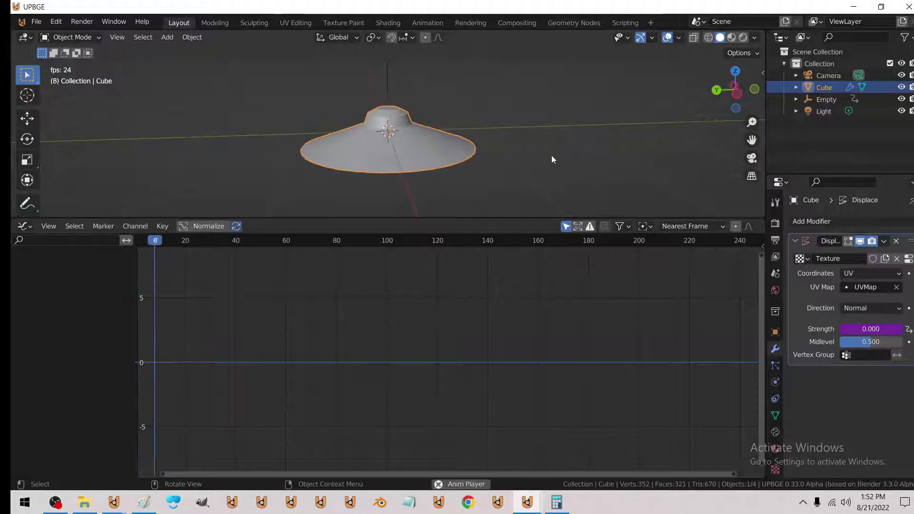
pyautogui.press('Escape')
pyautogui.scroll(-4, 430, 104)
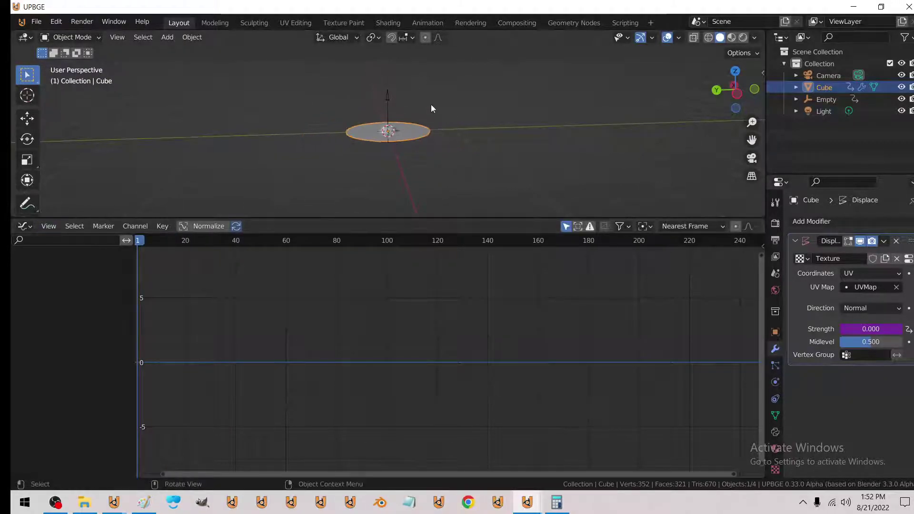
pyautogui.moveTo(430, 104); pyautogui.dragTo(253, 182, button='middle')
pyautogui.click(24, 227)
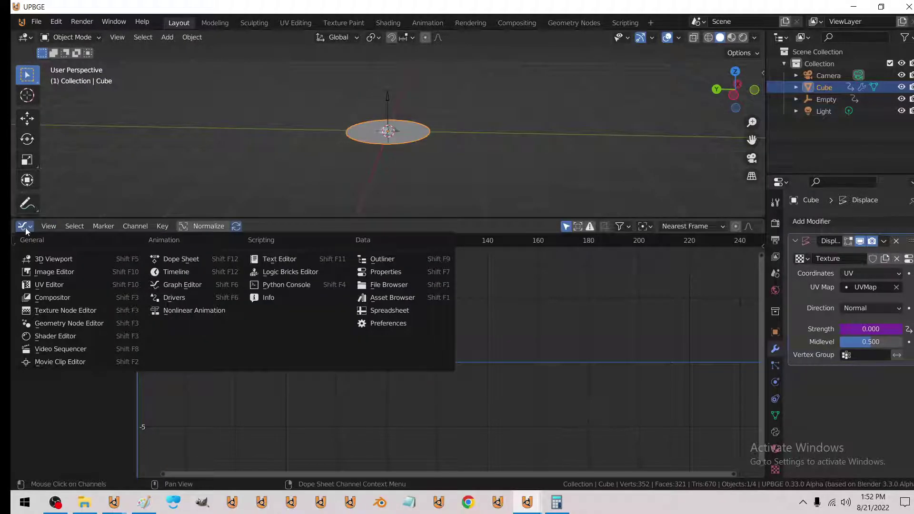
# Add a Speaker and load Something_Completely_Different_with_Sine_Lead.mp3 from Downloads into it.
pyautogui.click(169, 37)
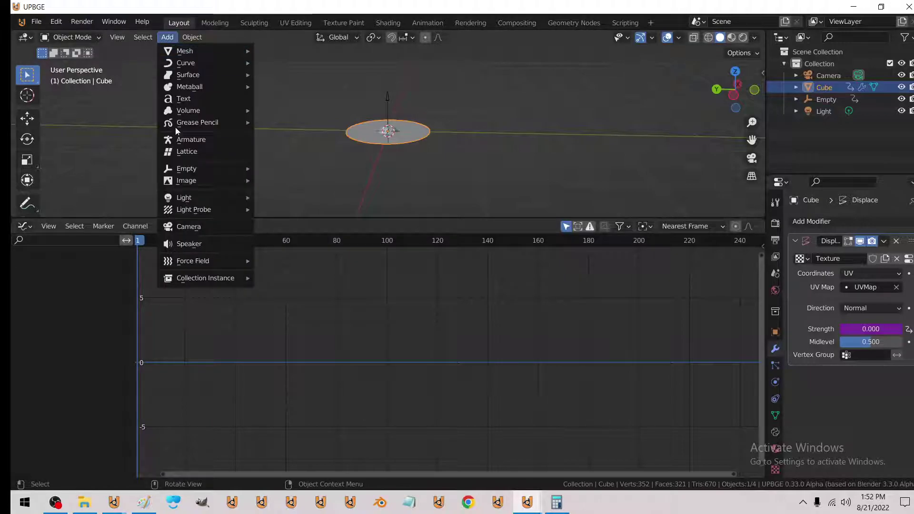
pyautogui.click(189, 243)
pyautogui.click(775, 382)
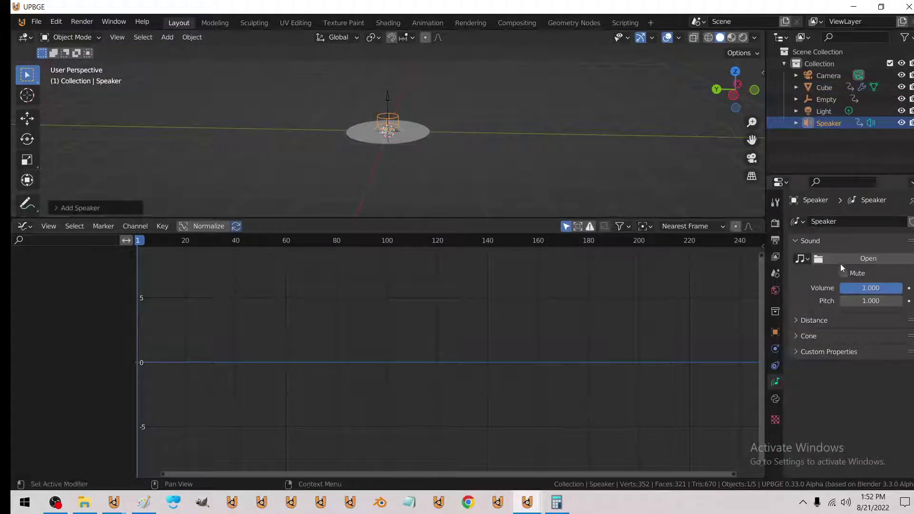
pyautogui.click(838, 258)
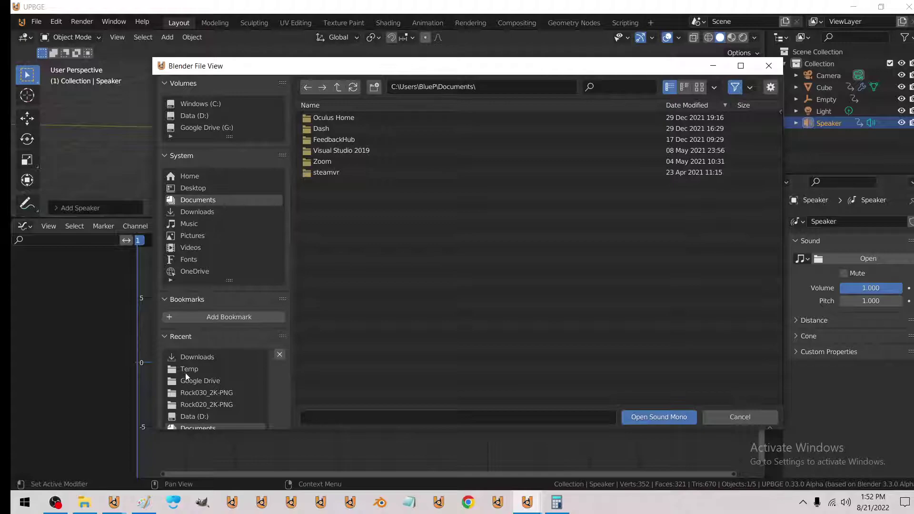
pyautogui.click(197, 356)
pyautogui.scroll(-5, 374, 314)
pyautogui.scroll(-5, 374, 314)
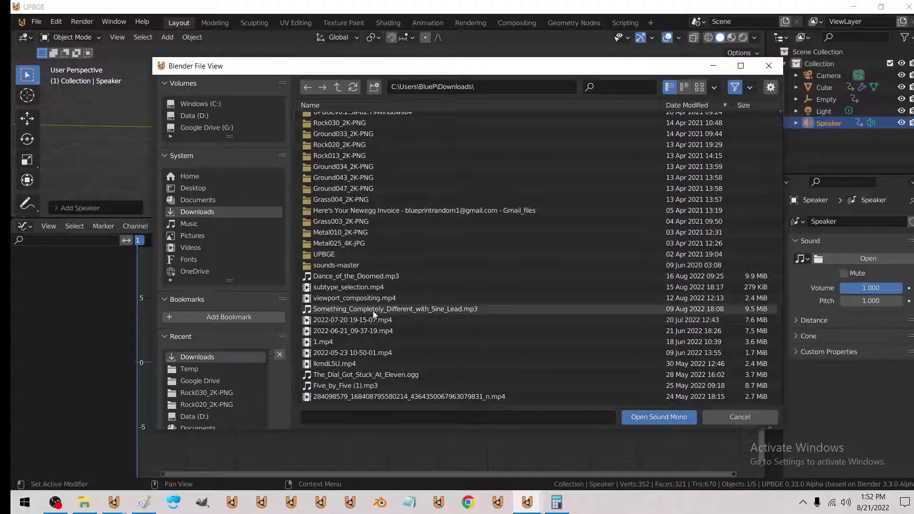
pyautogui.doubleClick(374, 311)
# Play the animation with the music, then stop it back at frame one.
pyautogui.press('space')
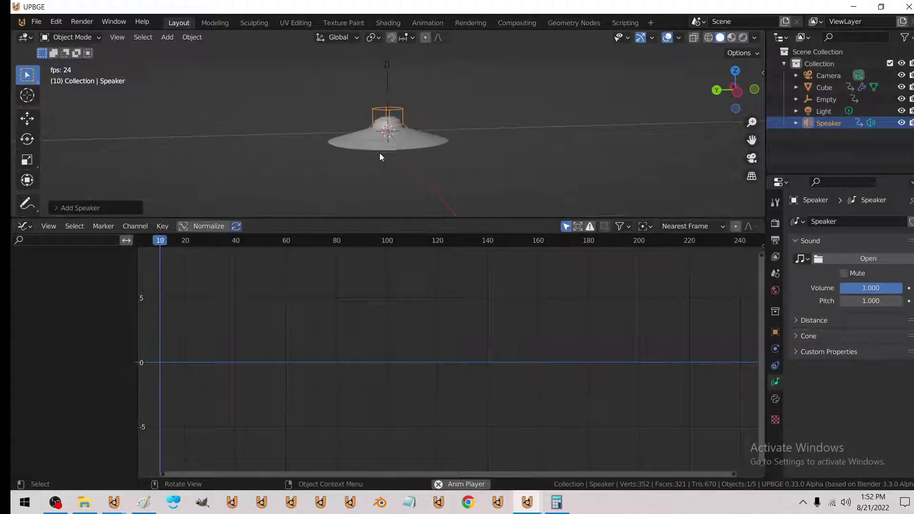
pyautogui.press('Escape')
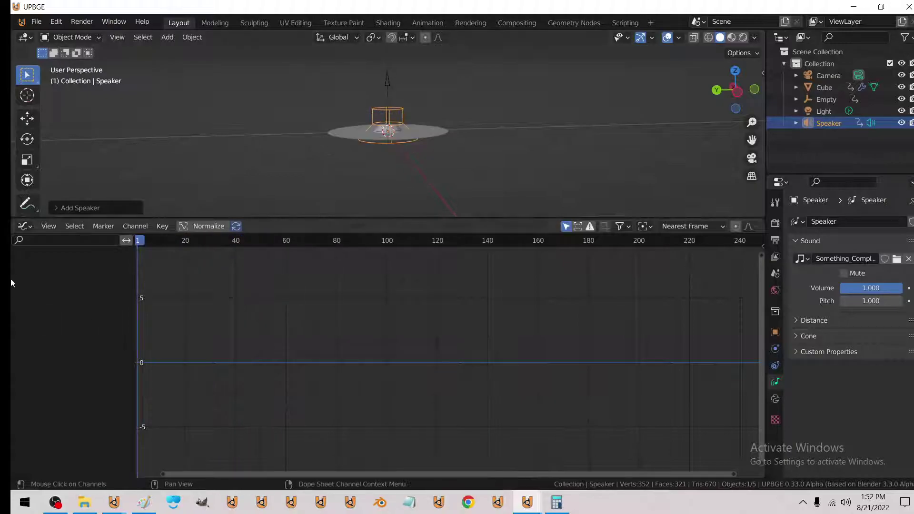
pyautogui.click(24, 226)
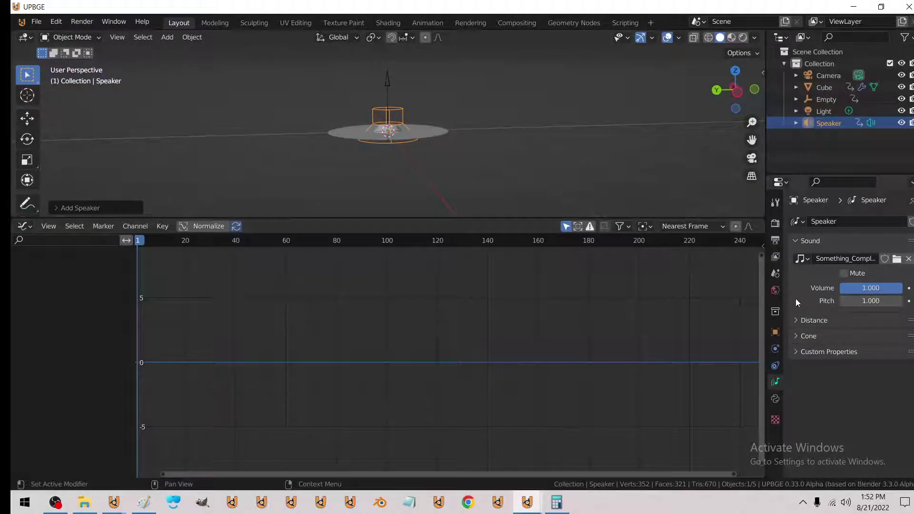
# Reselect the disc and bring up the driver options for its Displace Strength field.
pyautogui.click(367, 136)
pyautogui.click(775, 350)
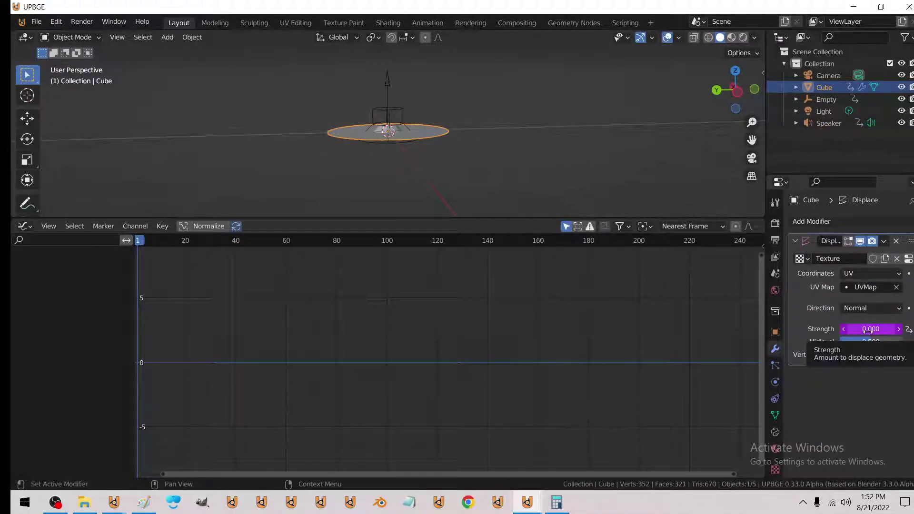
pyautogui.rightClick(868, 331)
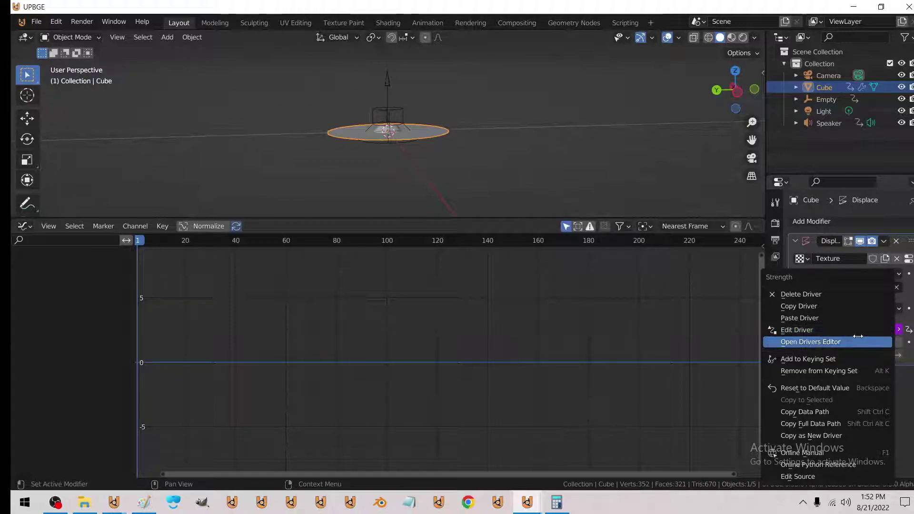
pyautogui.click(859, 330)
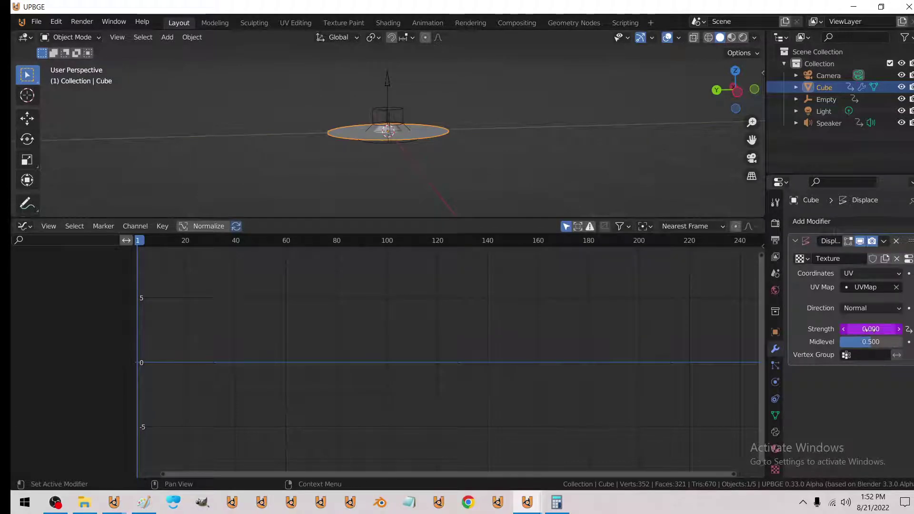
pyautogui.rightClick(854, 330)
# Make the Strength driver a Scripted Expression: (location * location) * 5.
pyautogui.rightClick(856, 329)
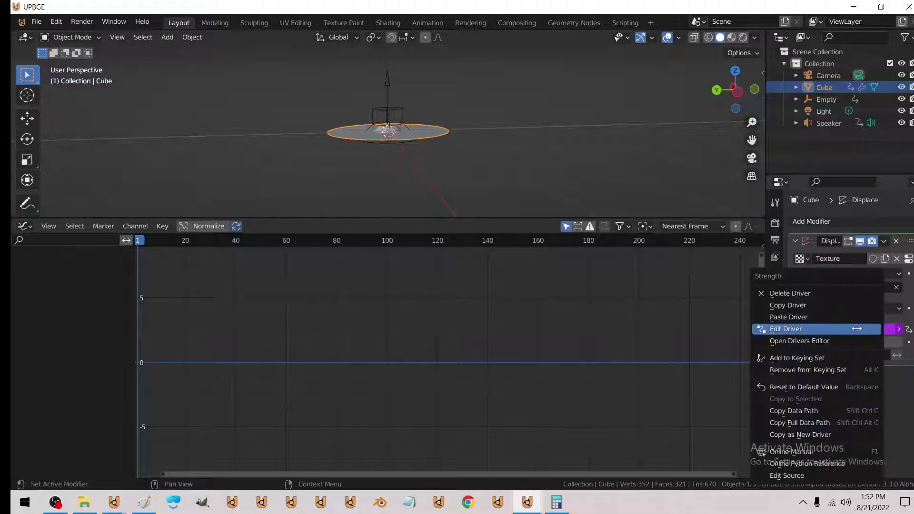
pyautogui.click(857, 329)
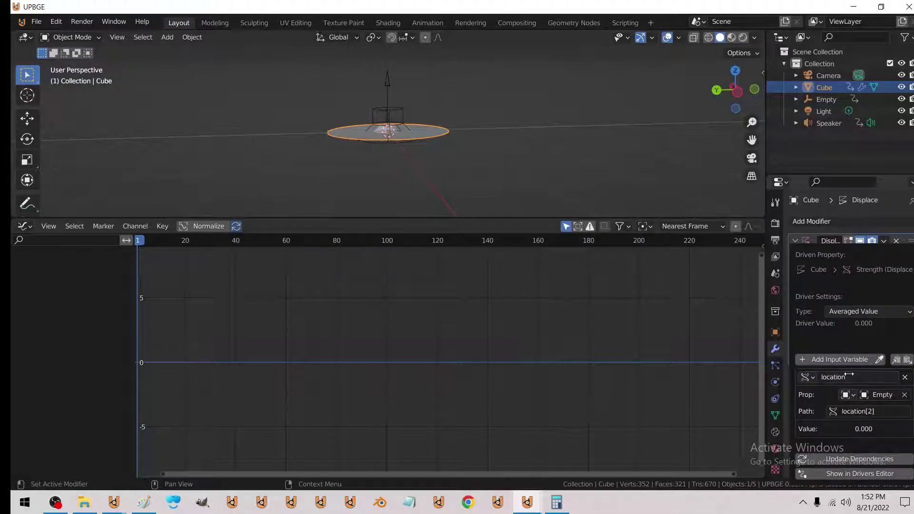
pyautogui.click(850, 311)
pyautogui.click(851, 351)
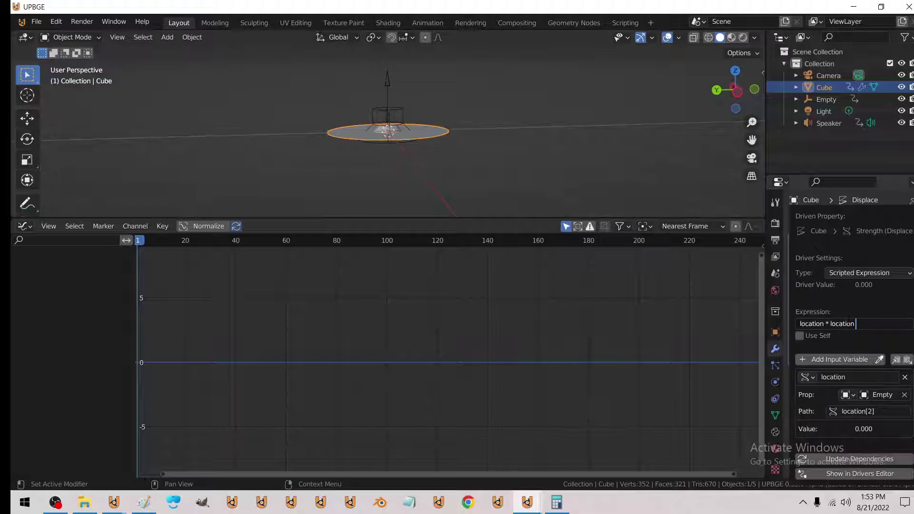
pyautogui.write('(')
pyautogui.press('Return')
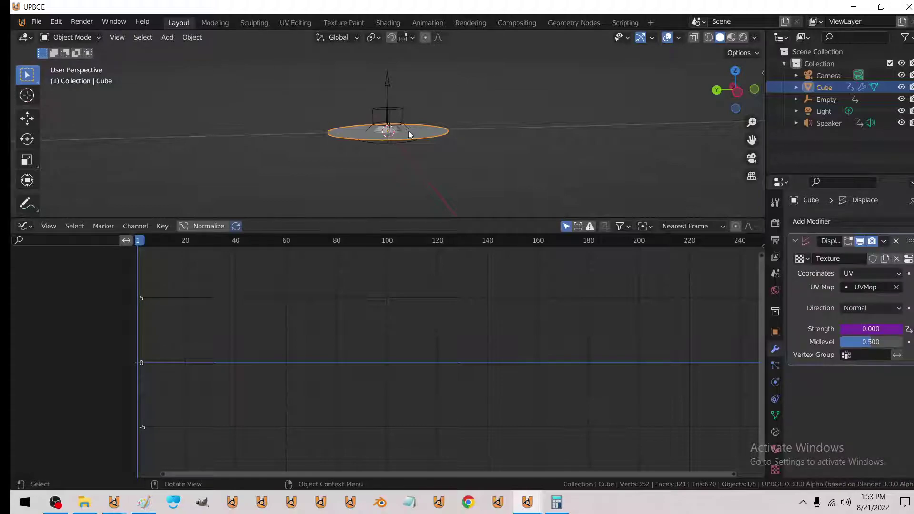
# Play the animation to test the new expression, viewing the disc from above.
pyautogui.press('space')
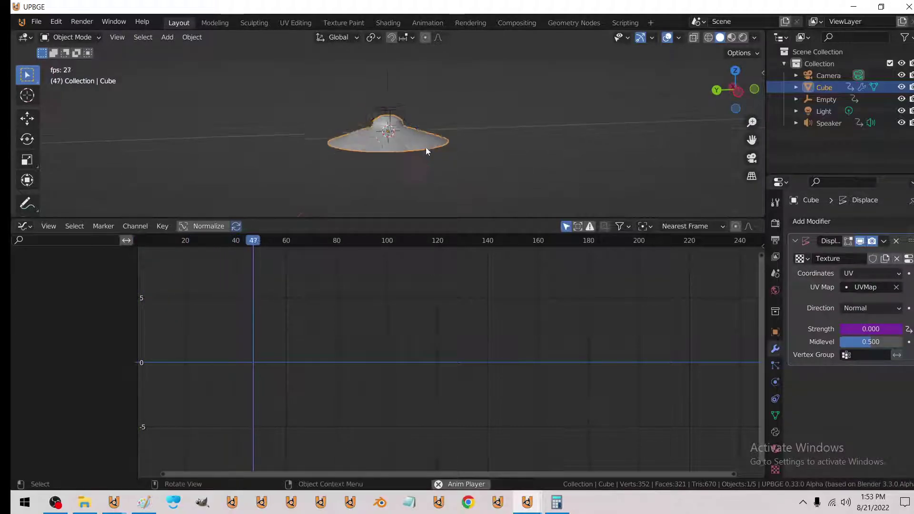
pyautogui.moveTo(406, 143); pyautogui.dragTo(410, 135, button='middle')
pyautogui.press('Escape')
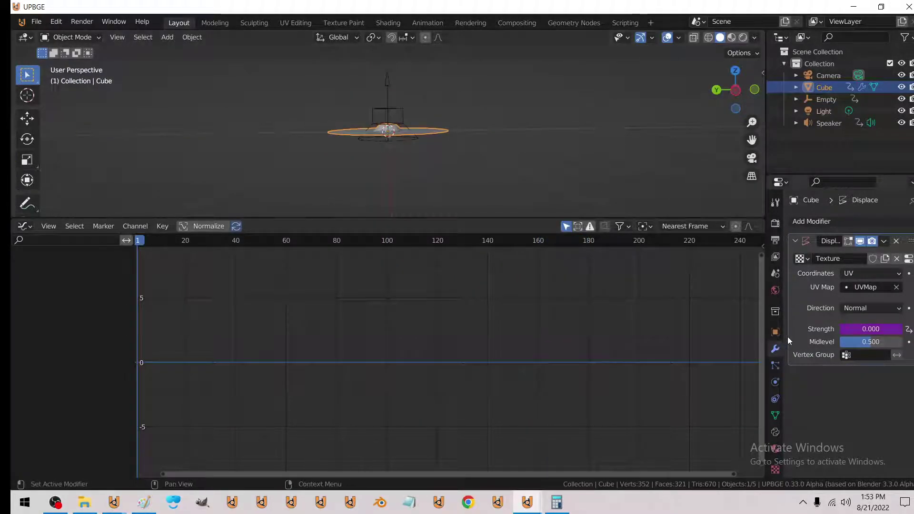
# Set the displacement texture's Blend Progression to Quadratic Sphere, preview it, then enter Edit Mode.
pyautogui.click(908, 265)
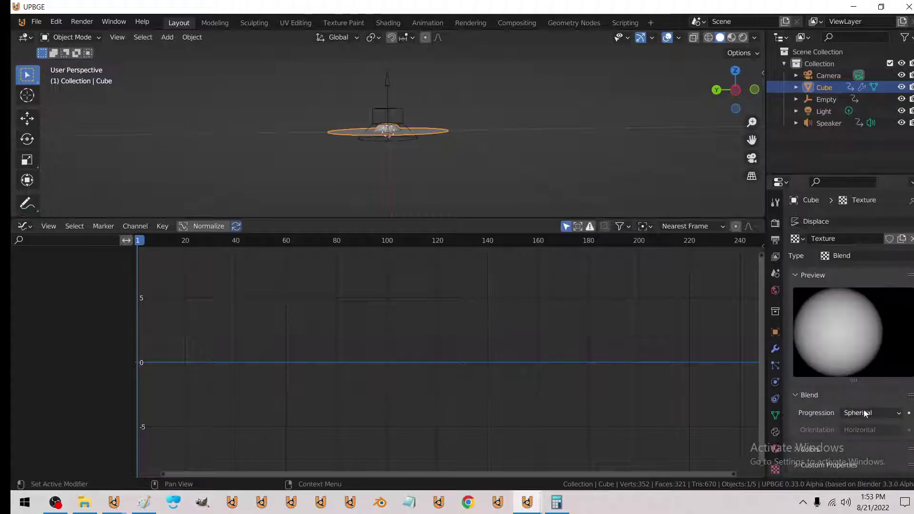
pyautogui.click(866, 413)
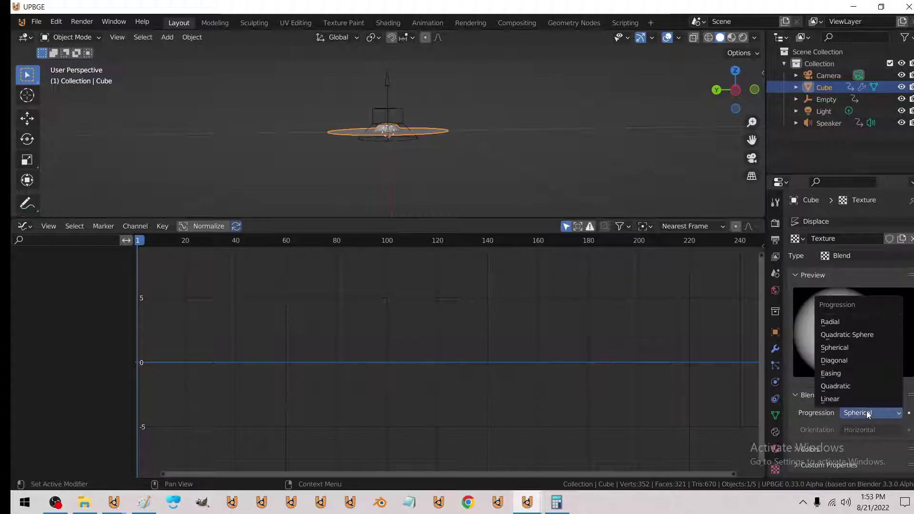
pyautogui.click(851, 334)
pyautogui.press('space')
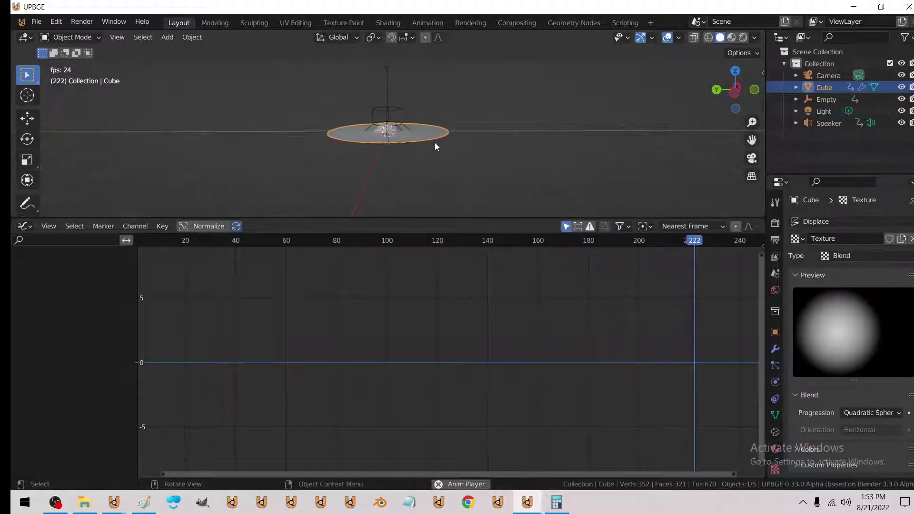
pyautogui.press('Escape')
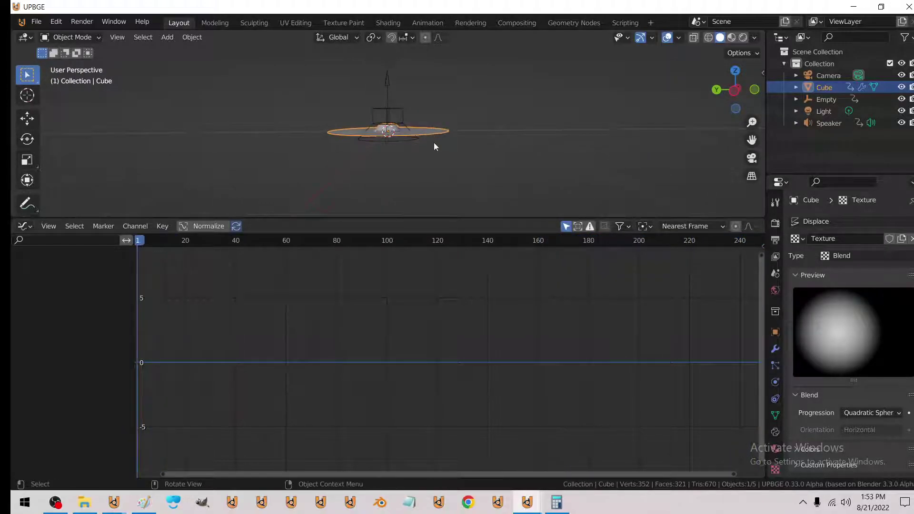
pyautogui.press('Tab')
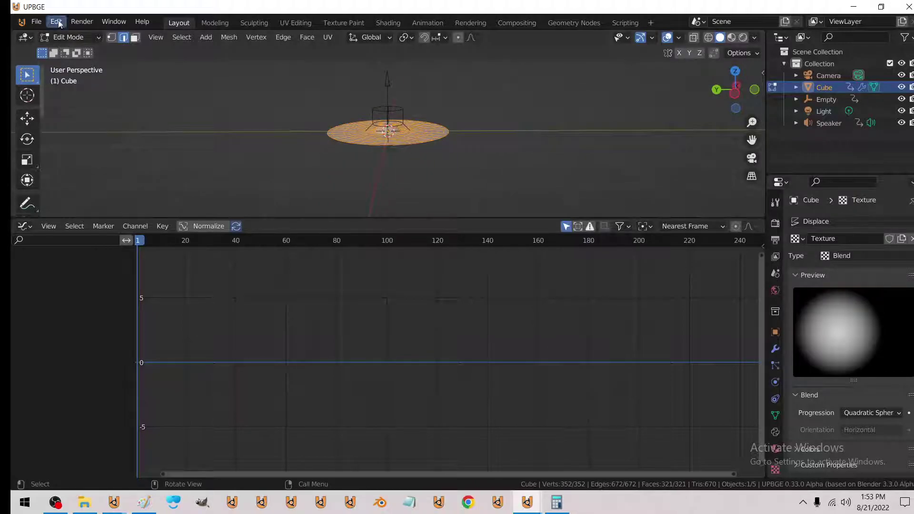
# Extrude the disc's outer edge loop and scale the new ring outward.
pyautogui.moveTo(429, 142); pyautogui.dragTo(436, 177, button='middle')
pyautogui.keyDown('alt'); pyautogui.click(450, 175); pyautogui.keyUp('alt')
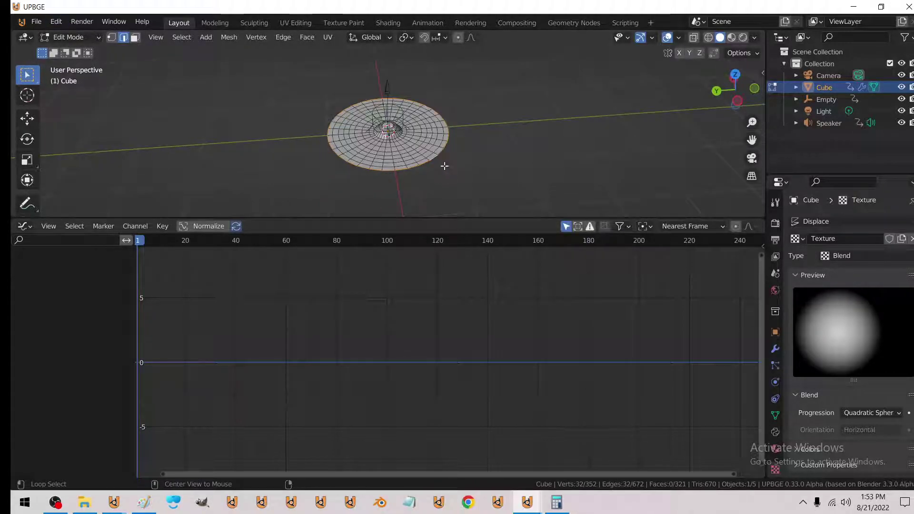
pyautogui.press('e')
pyautogui.rightClick(444, 167)
pyautogui.press('s')
pyautogui.click(461, 173)
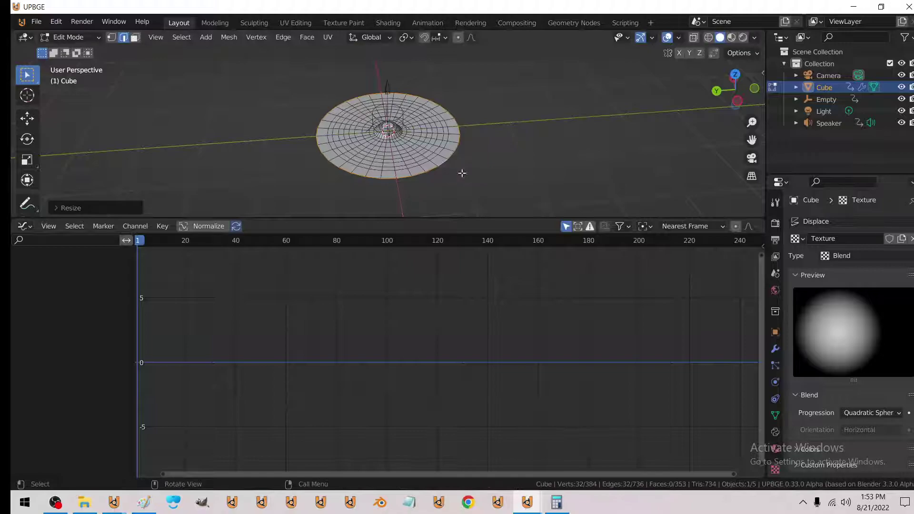
# Add a vertex group to the disc, test inner and outer ring selections, and exit Edit Mode.
pyautogui.click(775, 415)
pyautogui.click(908, 257)
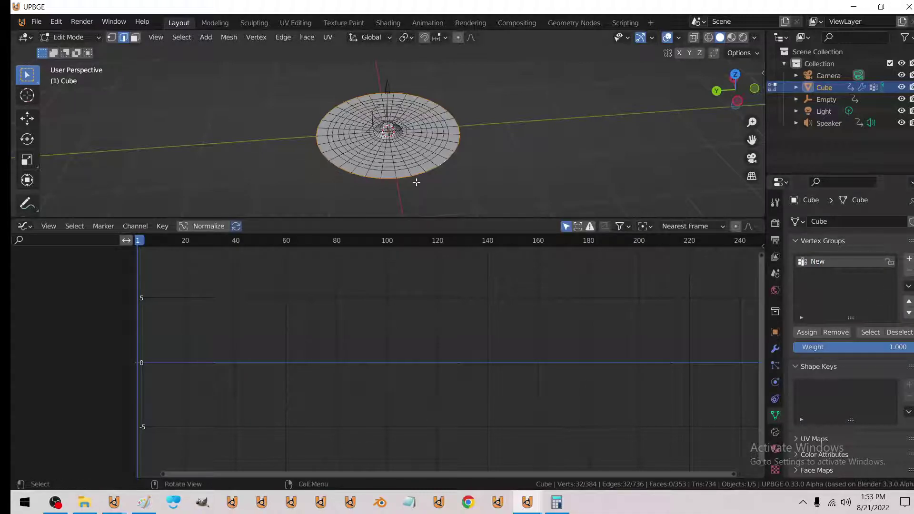
pyautogui.hotkey('ctrl', 'l')
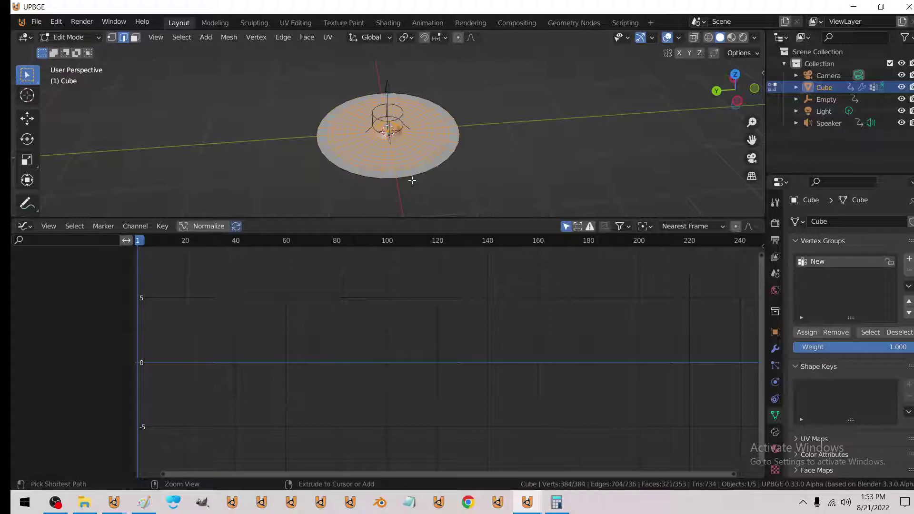
pyautogui.hotkey('ctrl', 'z')
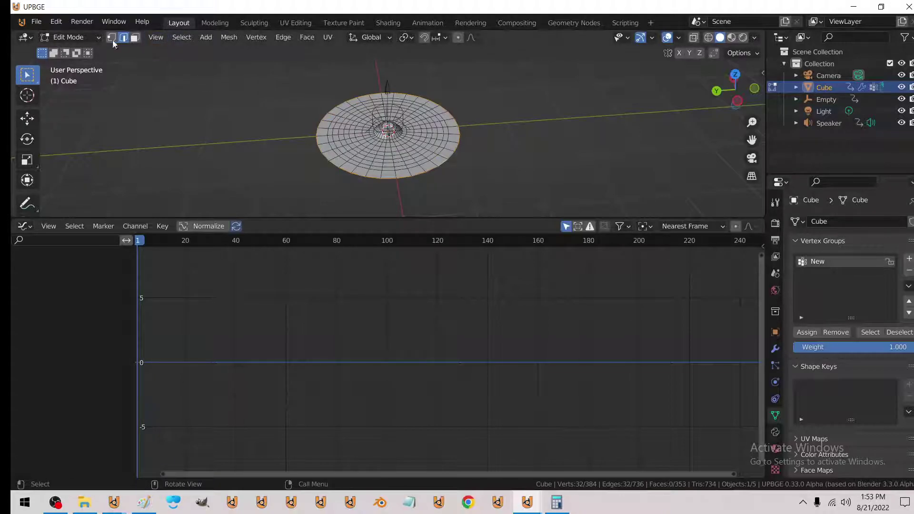
pyautogui.click(112, 39)
pyautogui.hotkey('ctrl', 'i')
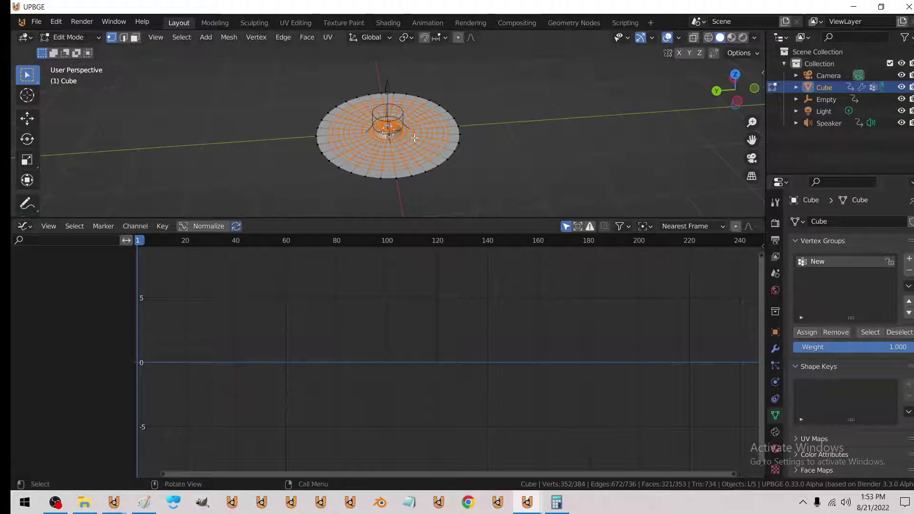
pyautogui.hotkey('ctrl', 'i')
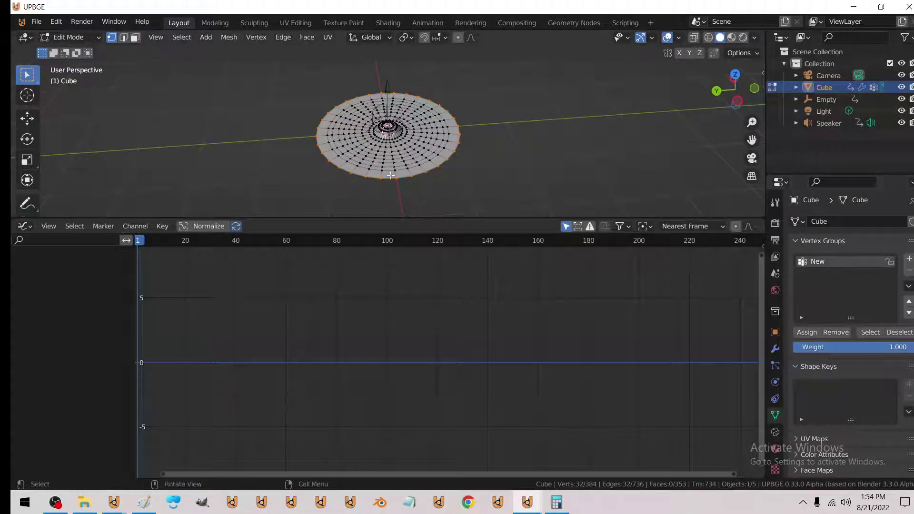
pyautogui.press('Tab')
# Preview the Displace modifier, then scale the disc's outer ring further outward.
pyautogui.click(774, 348)
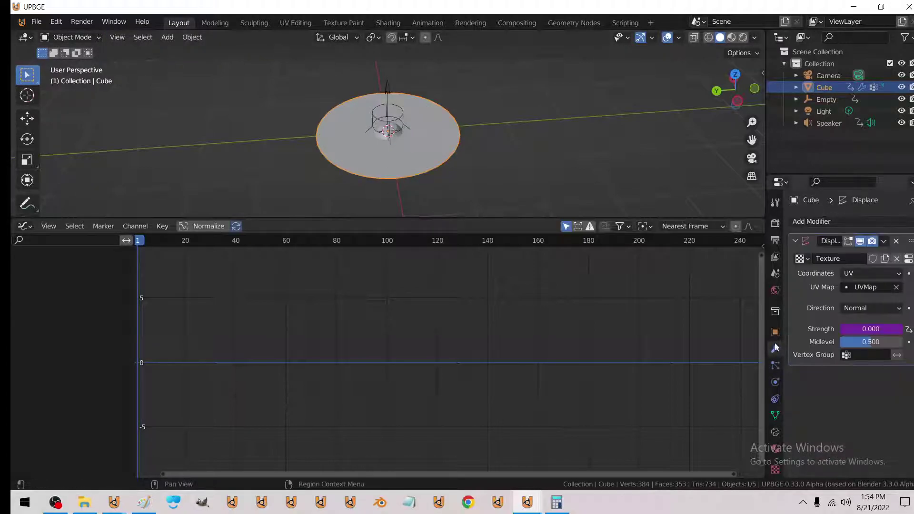
pyautogui.press('space')
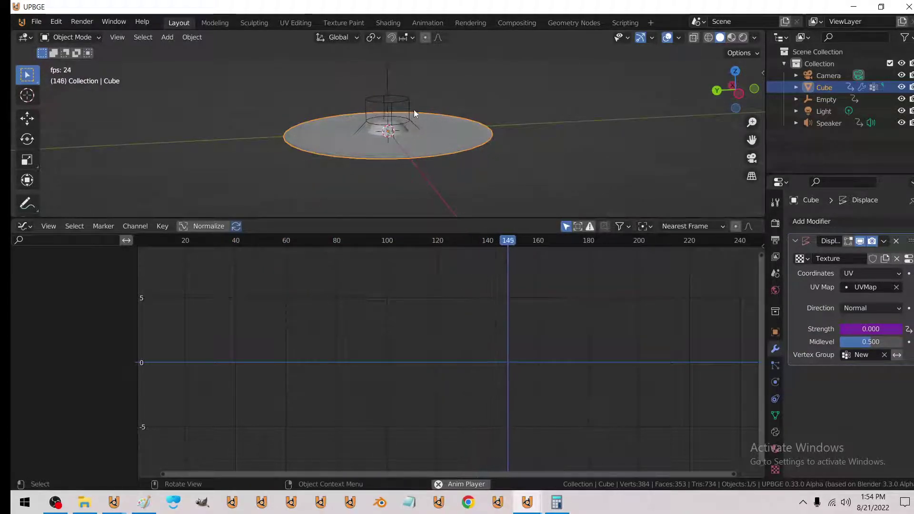
pyautogui.press('Escape')
pyautogui.press('Tab')
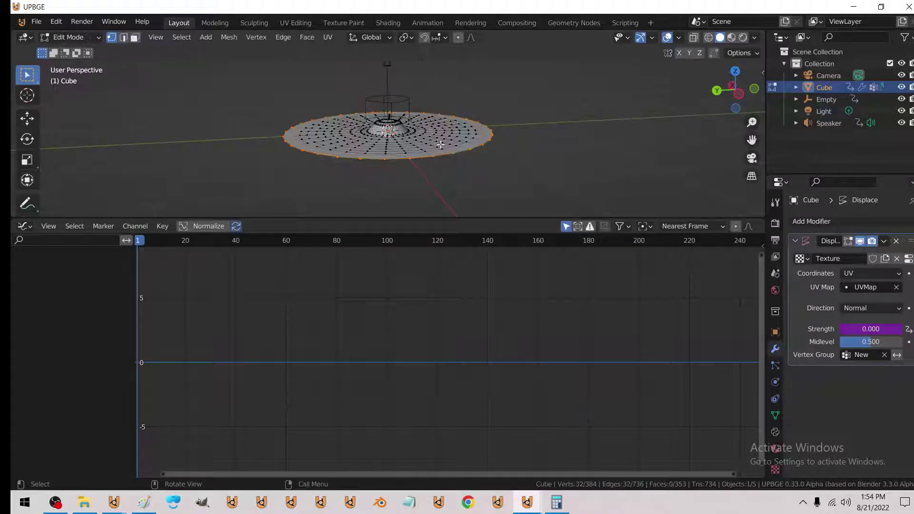
pyautogui.press('s')
pyautogui.click(448, 151)
pyautogui.press('Tab')
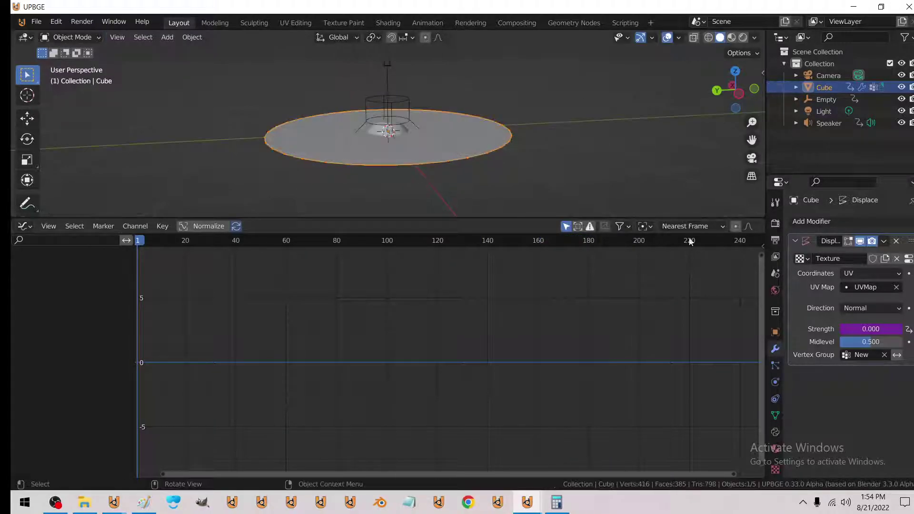
# Add a Subdivision Surface modifier and play the animation with overlays hidden.
pyautogui.click(857, 218)
pyautogui.click(690, 435)
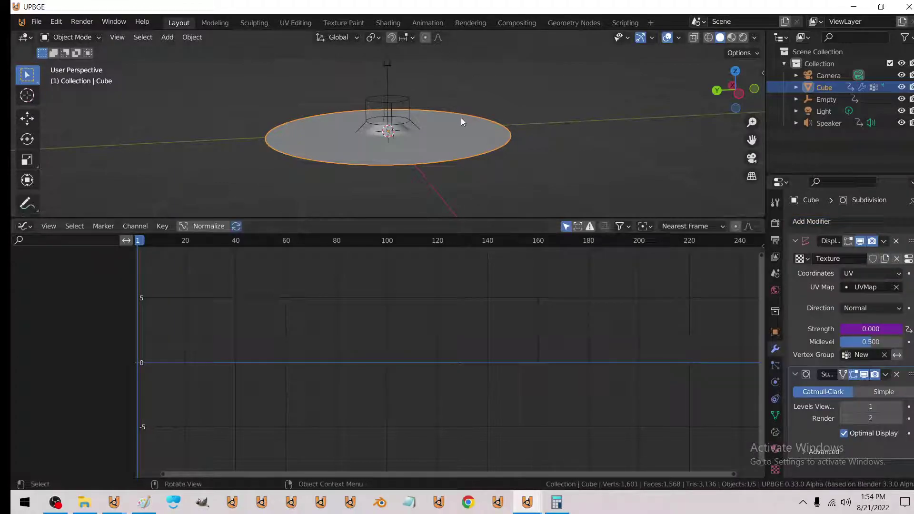
pyautogui.press('space')
pyautogui.hotkey('shift', 'alt', 'z')
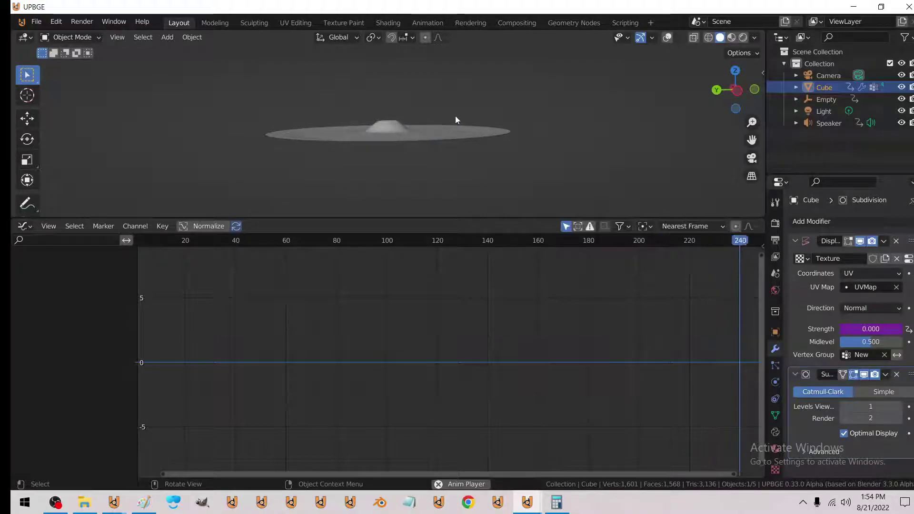
# Turn the bottom area into a Timeline and set the end frame to 5000.
pyautogui.press('Escape')
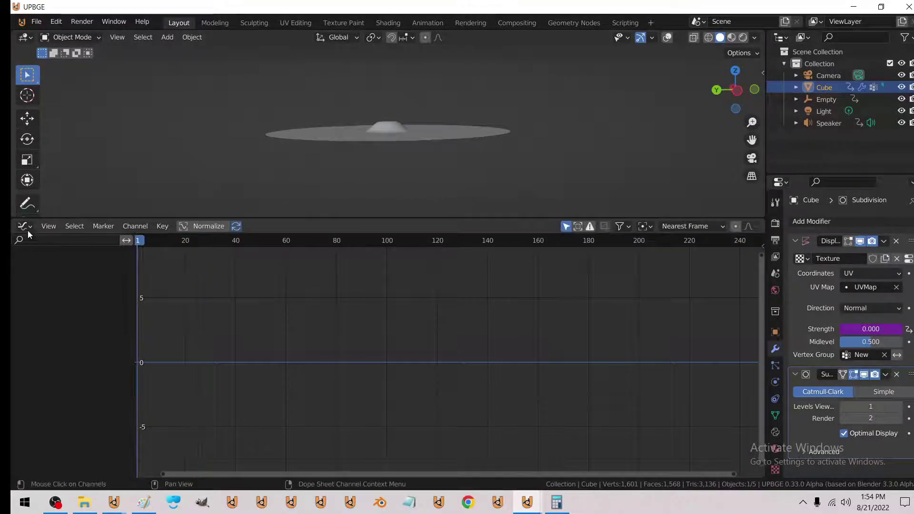
pyautogui.click(24, 228)
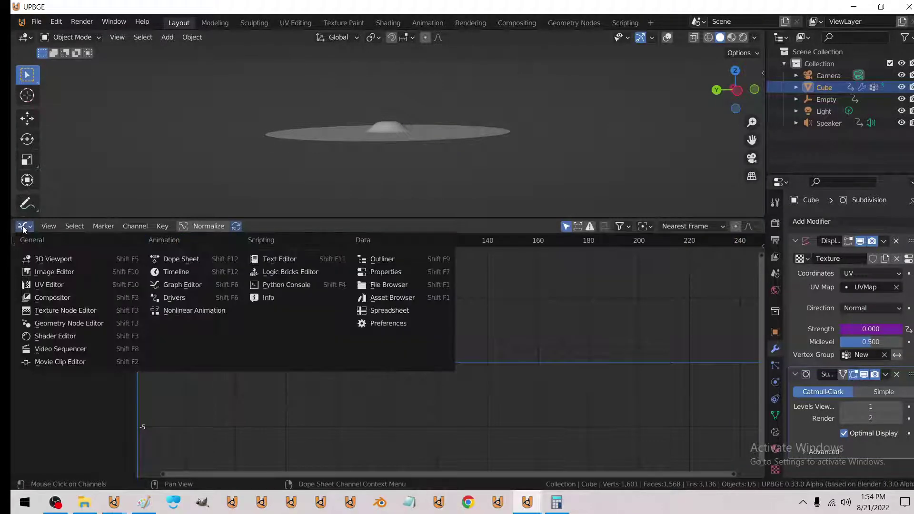
pyautogui.click(184, 271)
pyautogui.write('5000')
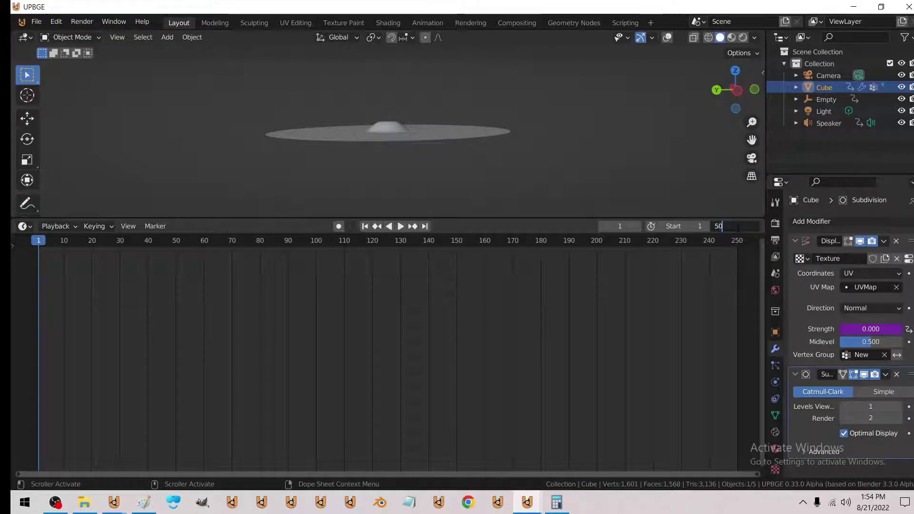
pyautogui.press('Return')
# Play the animation, orbiting to watch the disc bulge to the music.
pyautogui.moveTo(413, 179); pyautogui.dragTo(402, 169, button='middle')
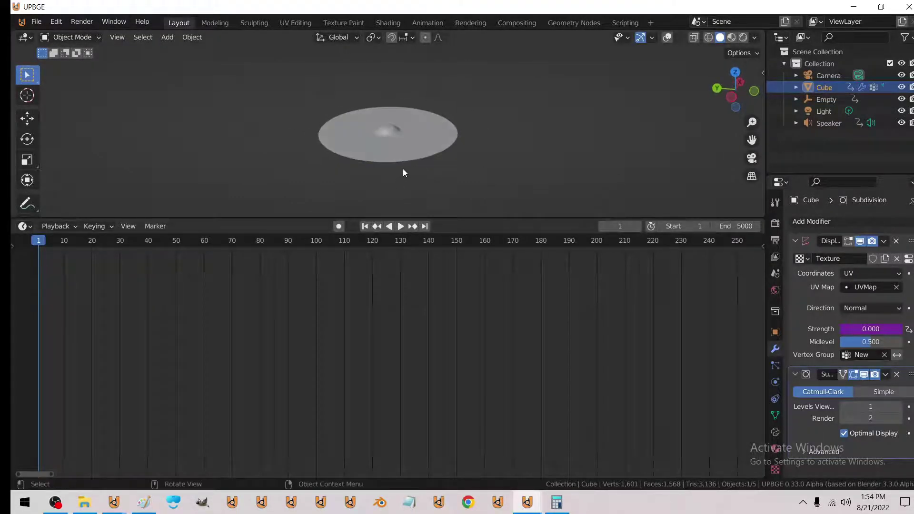
pyautogui.press('space')
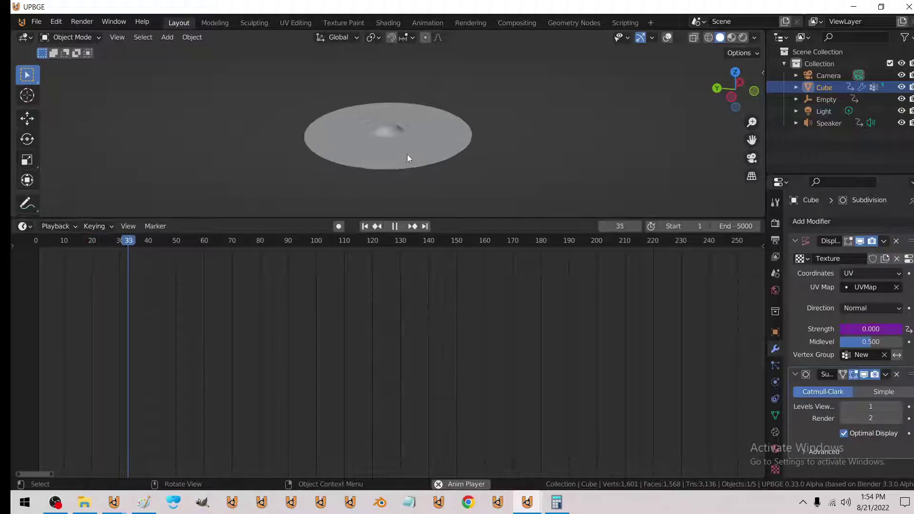
pyautogui.moveTo(406, 154)
pyautogui.mouseDown(button='middle')
pyautogui.moveTo(430, 159)
pyautogui.moveTo(449, 139)
pyautogui.moveTo(441, 174)
pyautogui.mouseUp(button='middle')
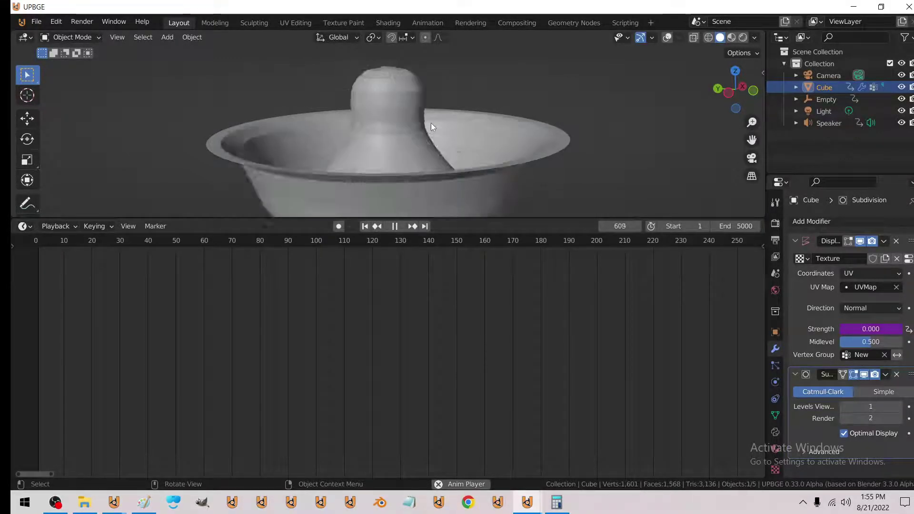
# Stop playback, show overlays again, and duplicate the Empty in place as Empty.001.
pyautogui.press('Escape')
pyautogui.scroll(-3, 362, 129)
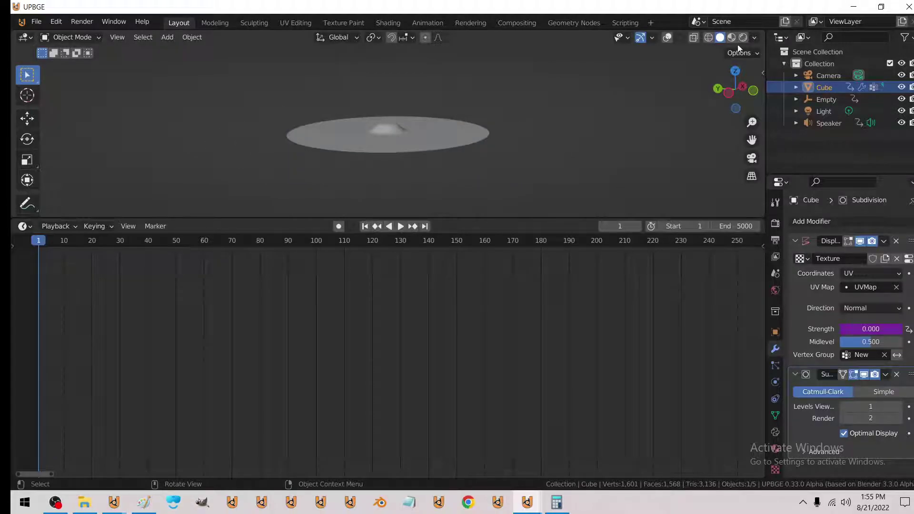
pyautogui.click(667, 38)
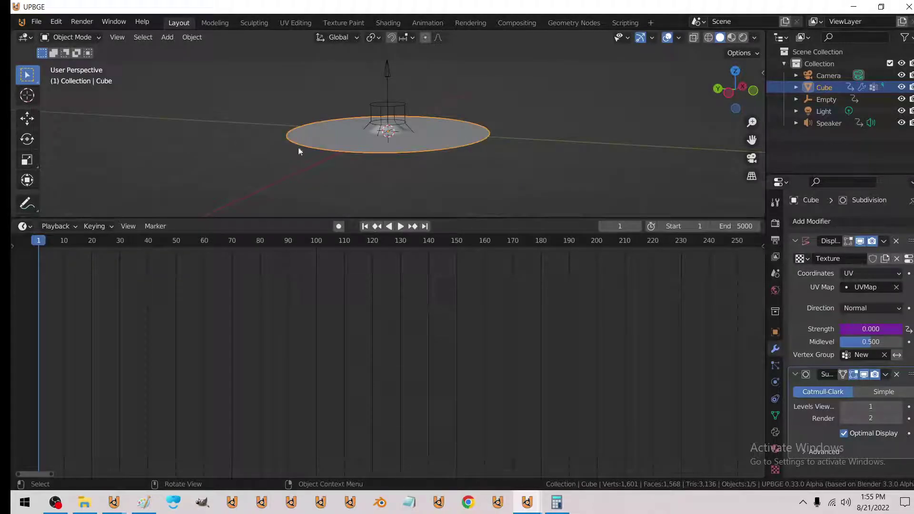
pyautogui.click(389, 76)
pyautogui.hotkey('shift', 'd')
pyautogui.press('Escape')
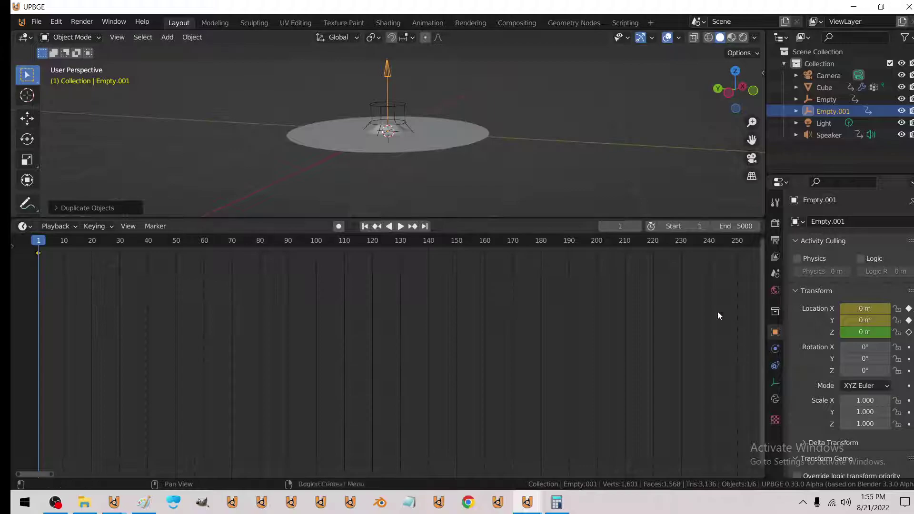
# Switch the bottom area to the Graph Editor and bake the selected curves.
pyautogui.click(23, 226)
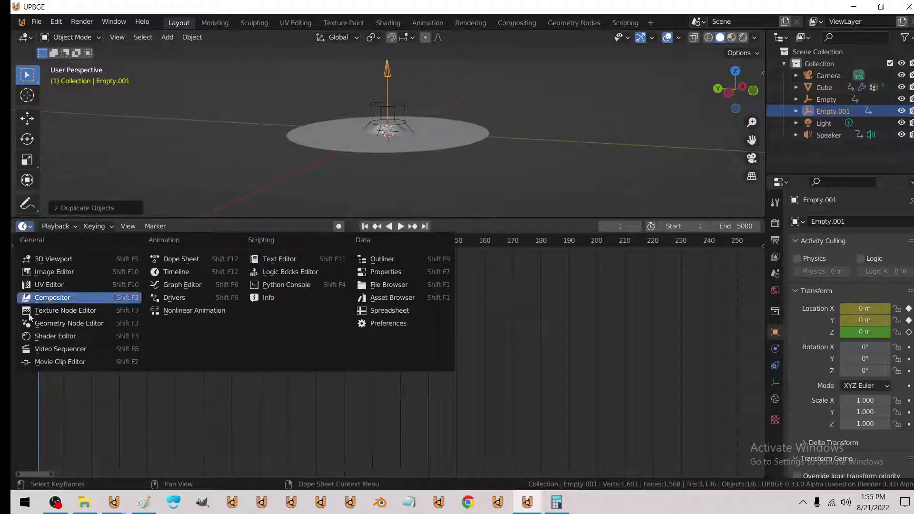
pyautogui.click(166, 291)
pyautogui.click(162, 226)
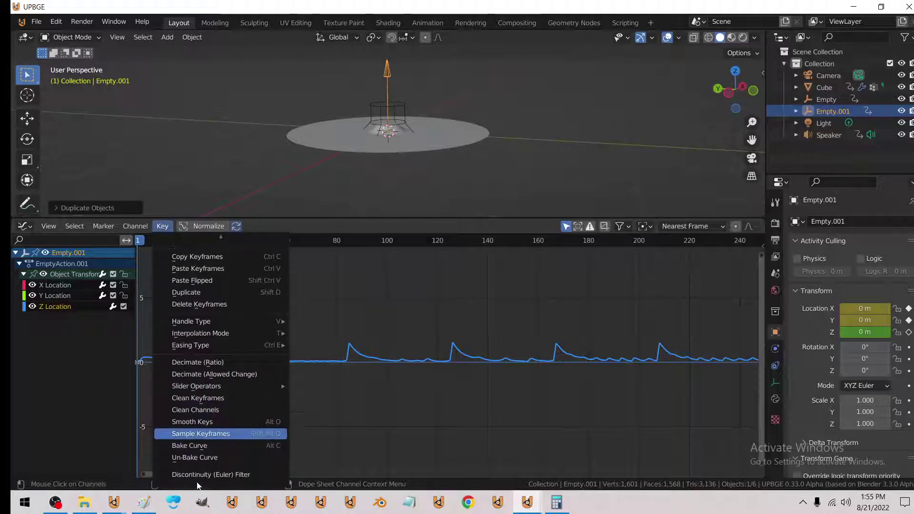
pyautogui.click(198, 446)
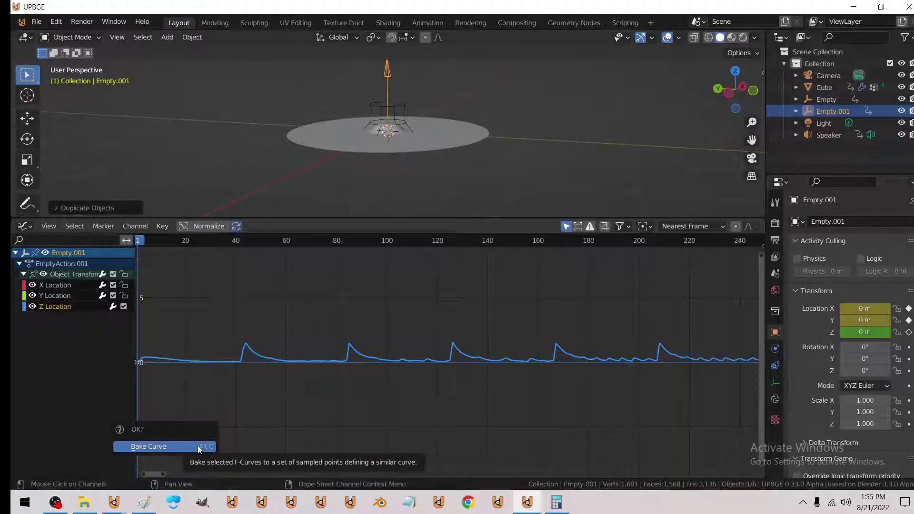
pyautogui.click(198, 445)
# Start Bake Sound to F-Curves and browse to the Sine Lead mp3.
pyautogui.click(162, 226)
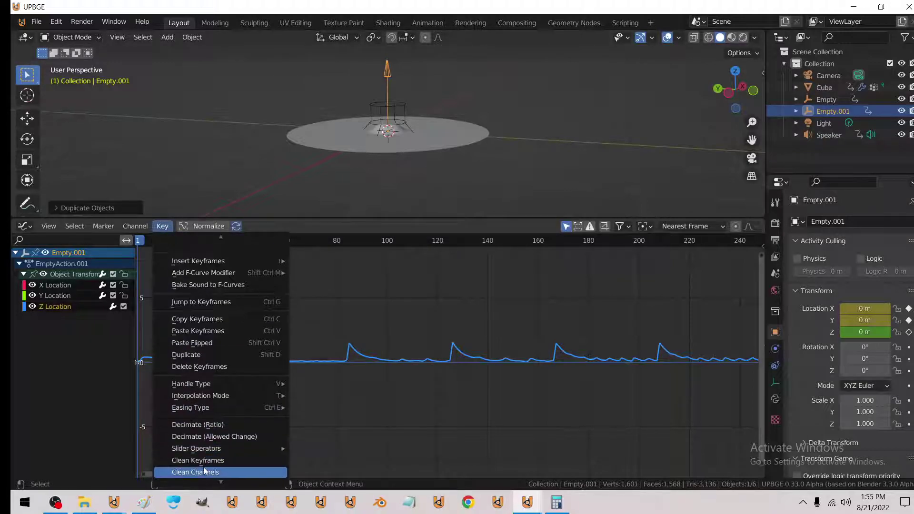
pyautogui.click(208, 284)
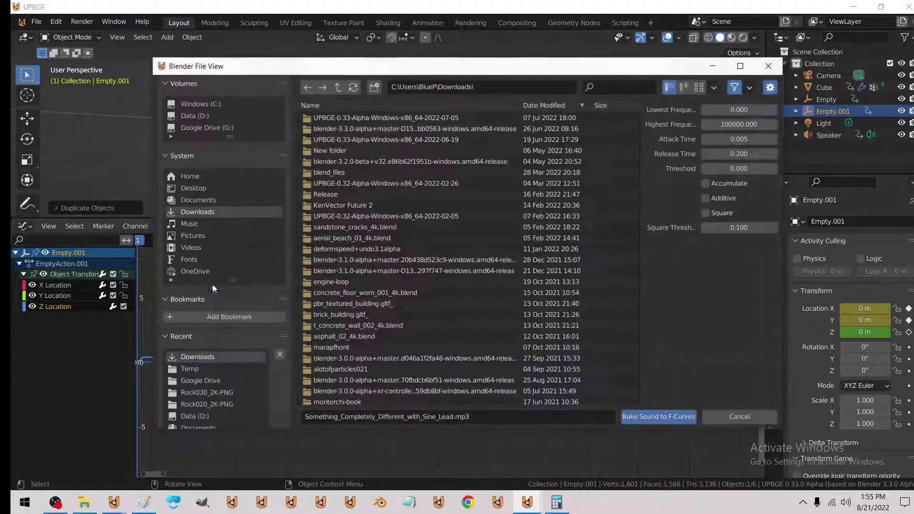
pyautogui.scroll(-3, 212, 288)
pyautogui.scroll(-5, 389, 333)
pyautogui.scroll(-5, 389, 335)
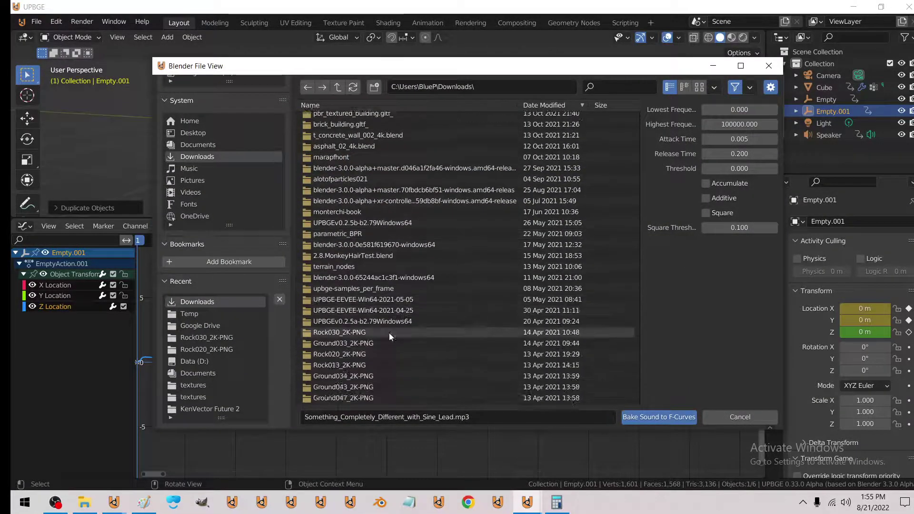
pyautogui.scroll(-3, 387, 333)
pyautogui.scroll(-3, 385, 334)
# Bake Something_Completely_Different_with_Sine_Lead.mp3 into Empty.001's Z Location curve.
pyautogui.doubleClick(380, 325)
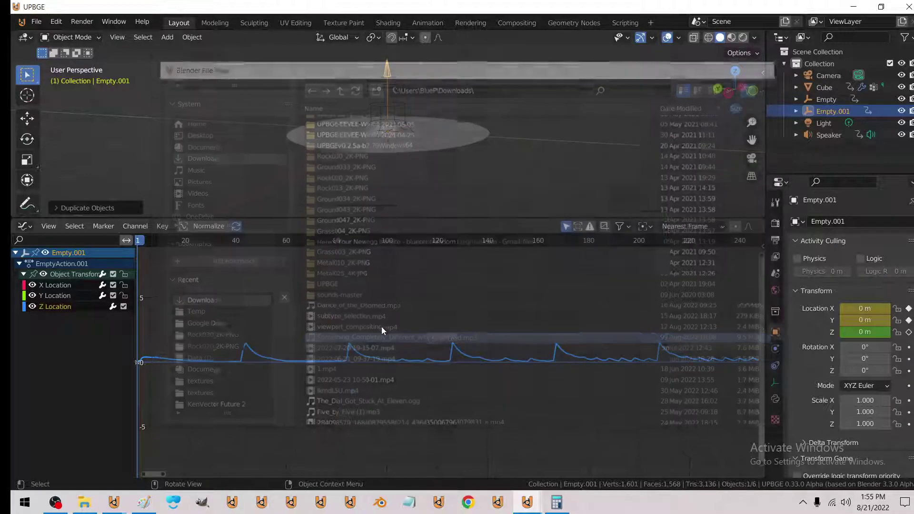
pyautogui.click(161, 228)
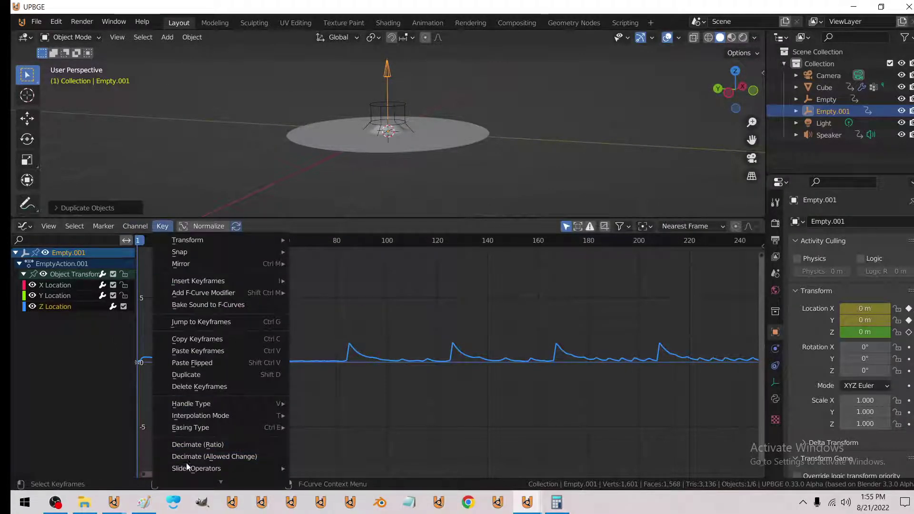
pyautogui.scroll(-2, 187, 467)
pyautogui.scroll(-2, 187, 462)
pyautogui.scroll(-3, 189, 454)
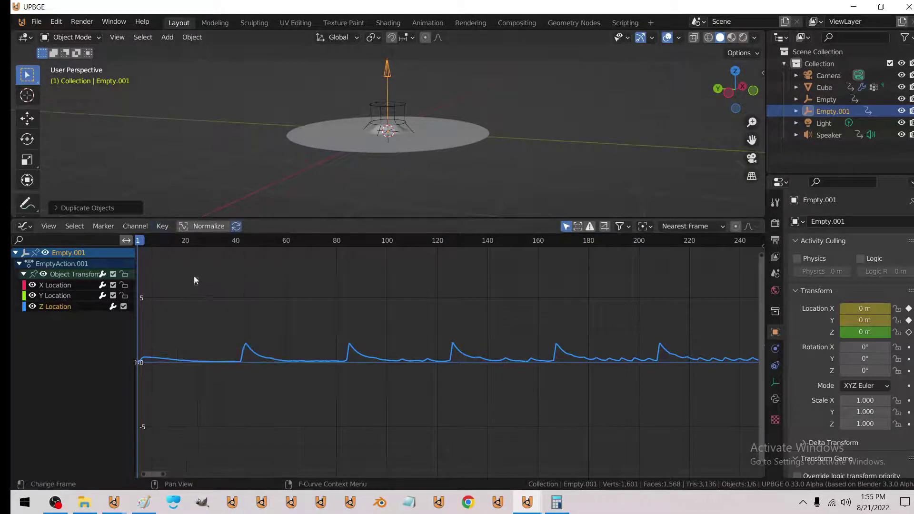
pyautogui.click(135, 227)
pyautogui.moveTo(162, 226)
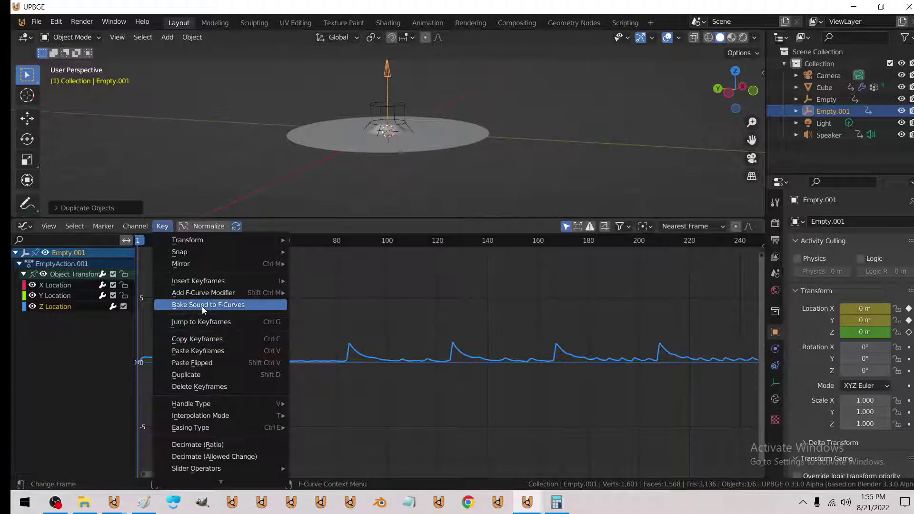
# Re-bake the song into Empty.001's curve with Lowest Frequency set to 5000.
pyautogui.click(201, 307)
pyautogui.scroll(-4, 428, 305)
pyautogui.scroll(-4, 571, 299)
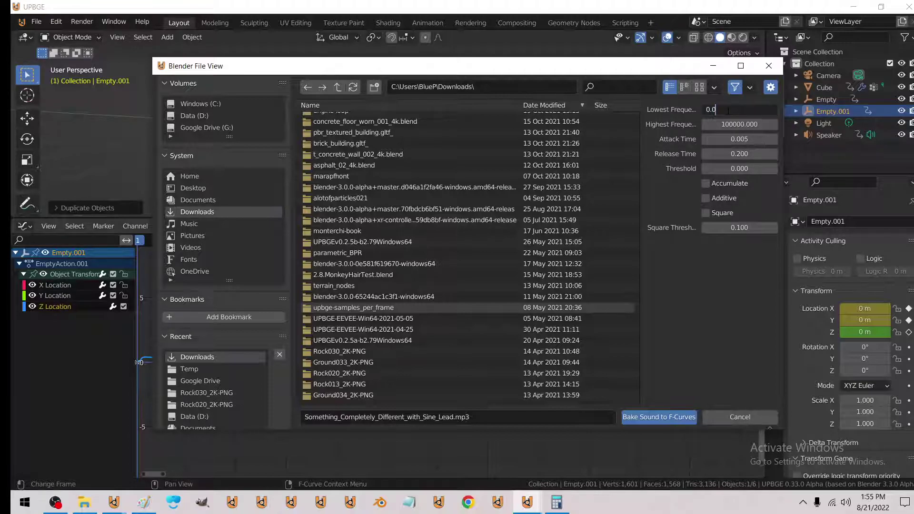
pyautogui.hotkey('ctrl', 'a')
pyautogui.press('Return')
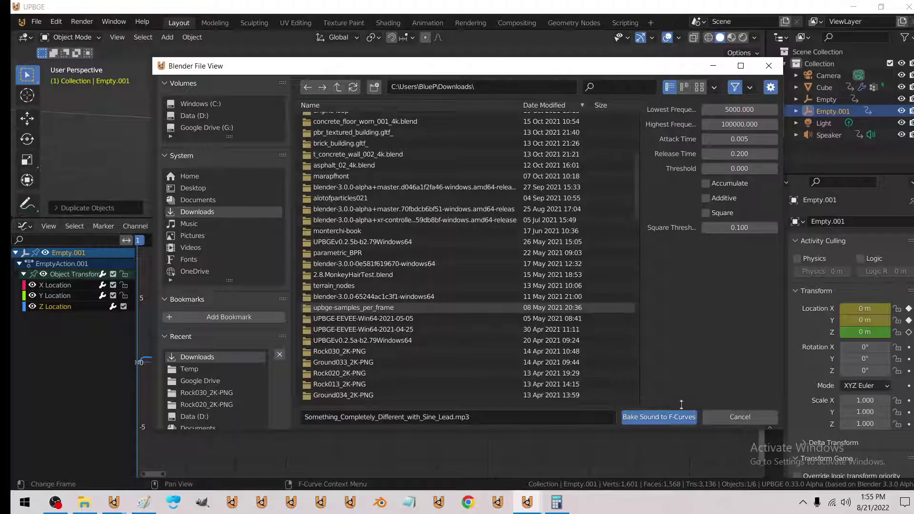
pyautogui.click(681, 417)
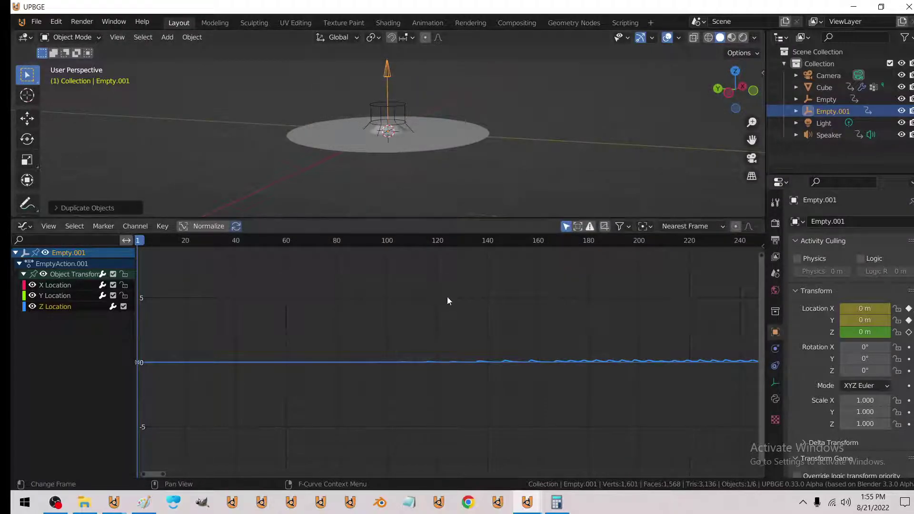
# Inspect Empty.001's rippled baked curve, then play and stop the animation at frame one.
pyautogui.scroll(-5, 447, 301)
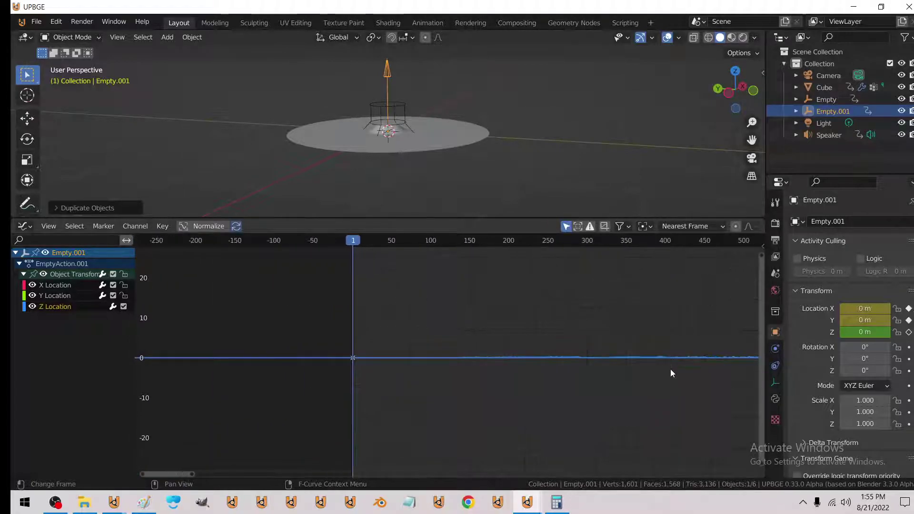
pyautogui.scroll(2, 670, 369)
pyautogui.scroll(3, 372, 327)
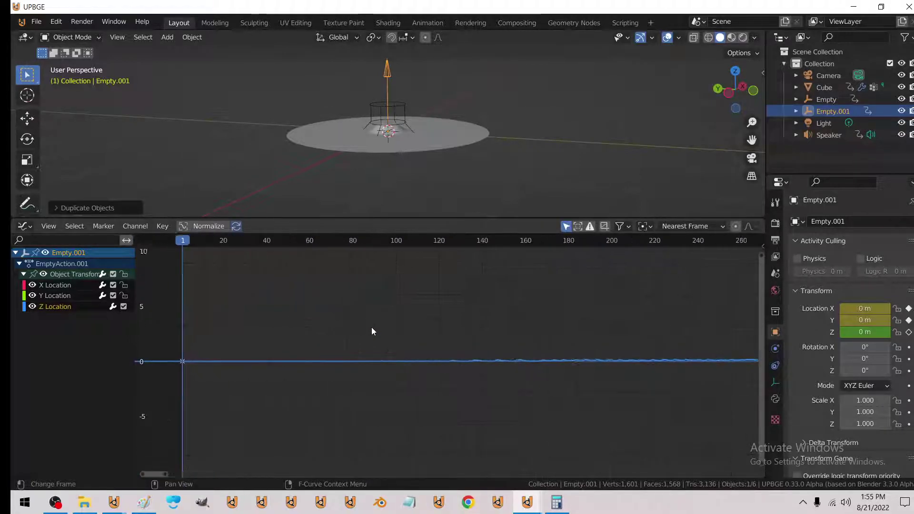
pyautogui.scroll(1, 372, 330)
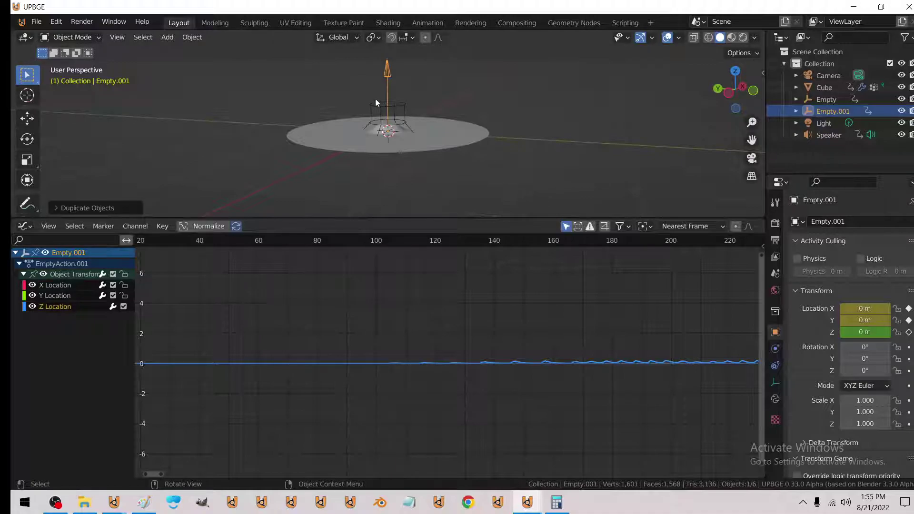
pyautogui.scroll(1, 399, 98)
pyautogui.scroll(2, 399, 98)
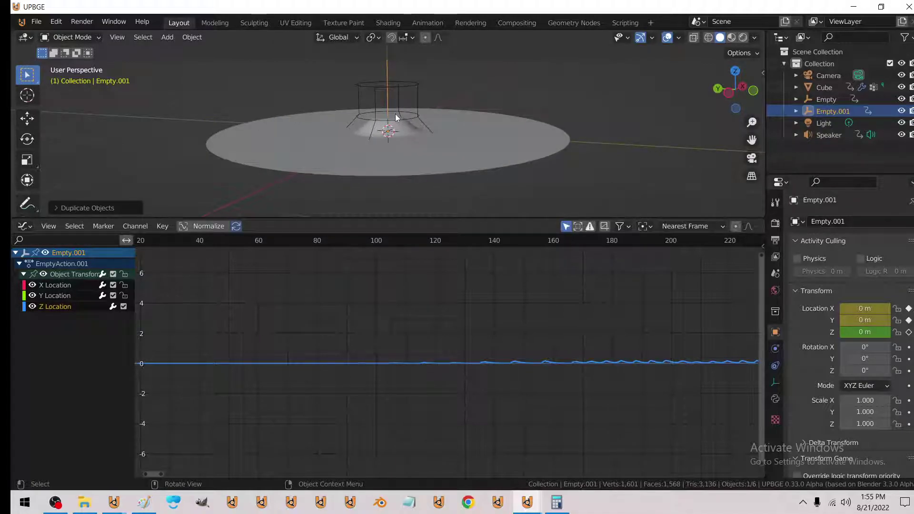
pyautogui.scroll(-2, 395, 113)
pyautogui.press('space')
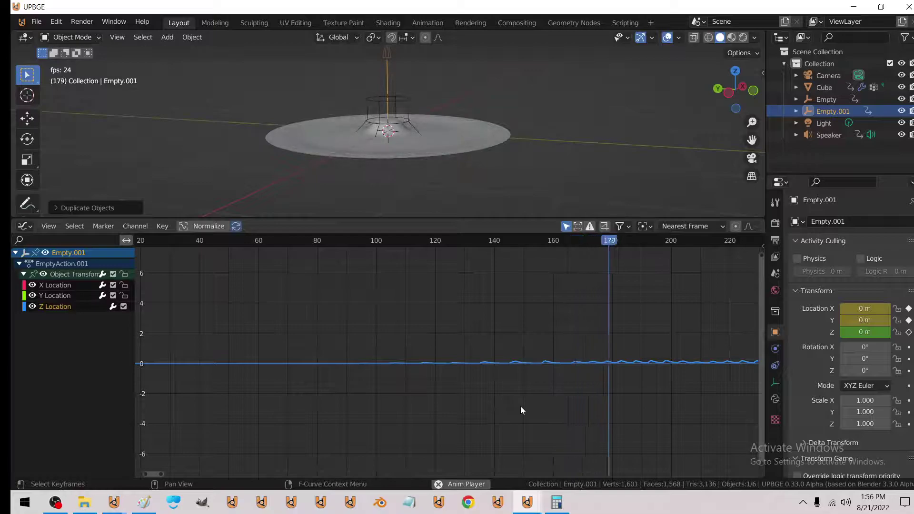
pyautogui.press('Escape')
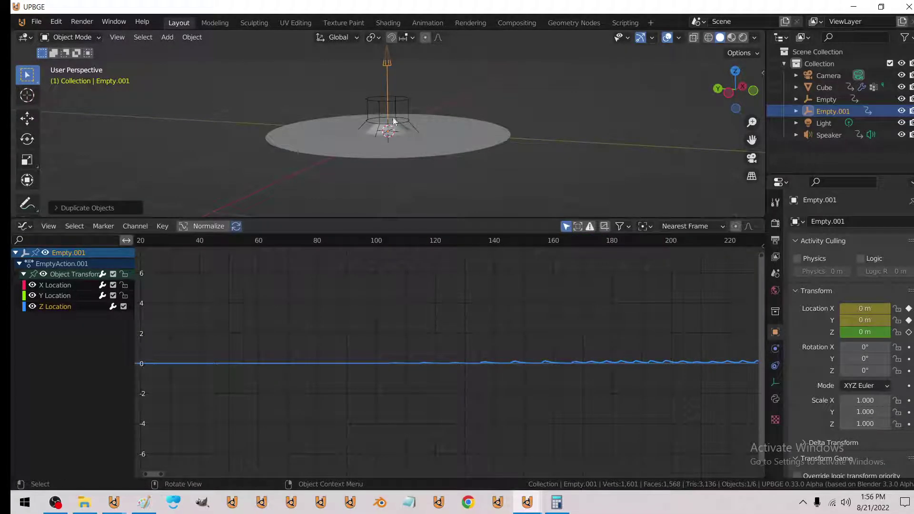
# Add a Hook modifier to the Cube disc.
pyautogui.click(401, 153)
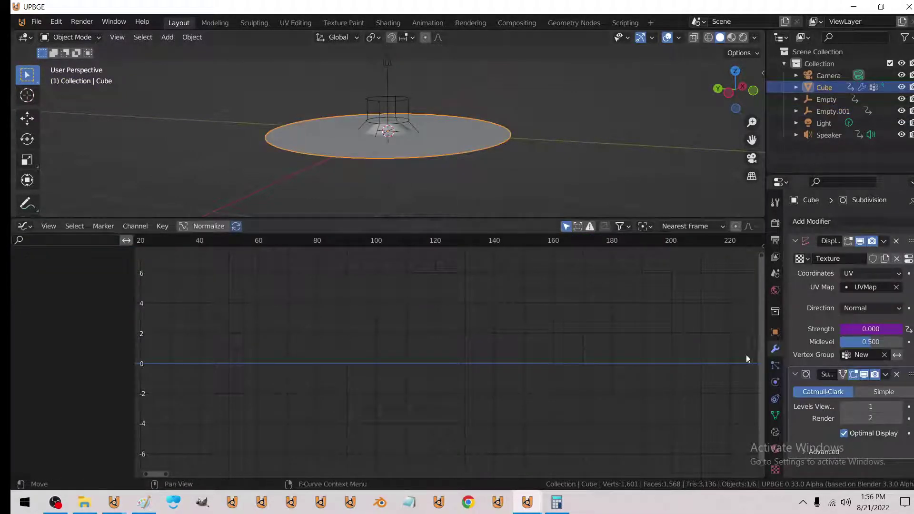
pyautogui.click(800, 221)
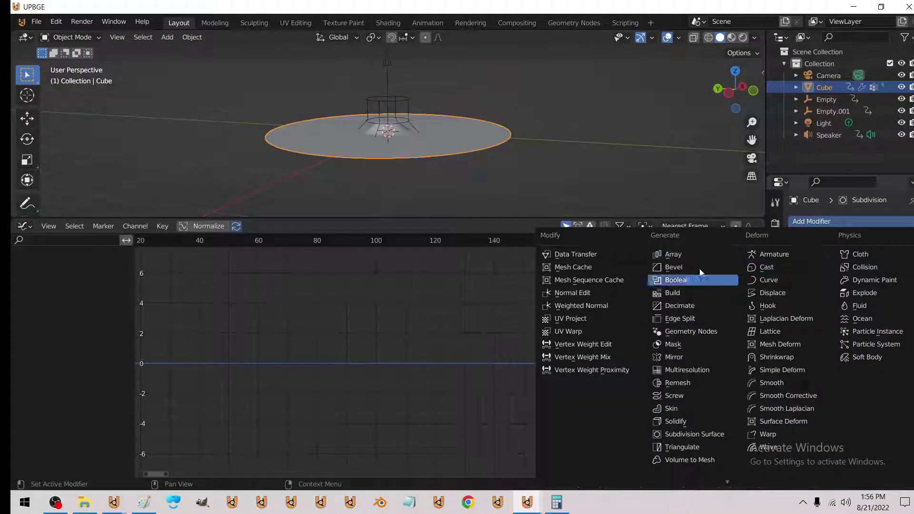
pyautogui.click(801, 314)
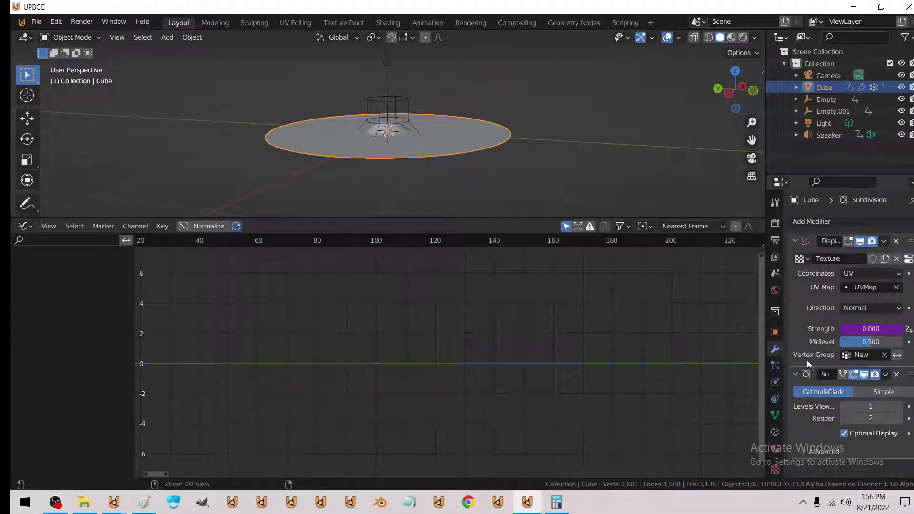
pyautogui.click(804, 221)
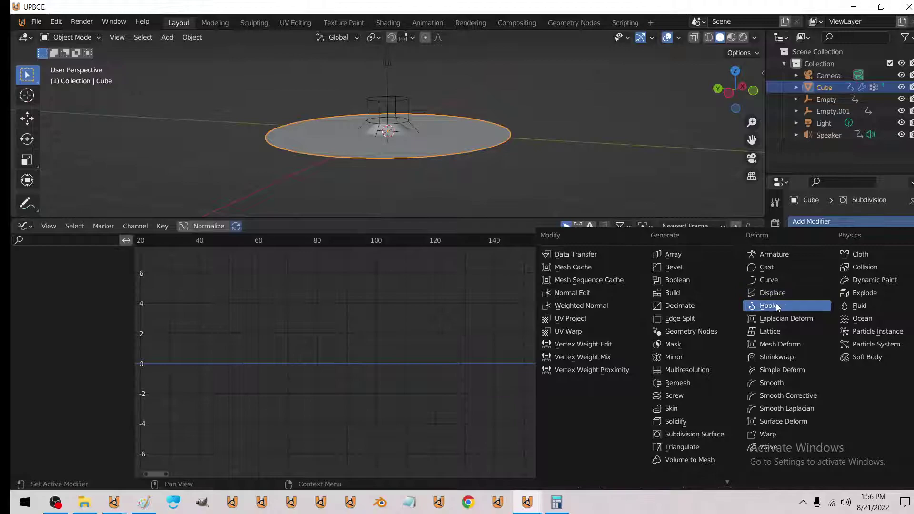
pyautogui.click(777, 306)
# Move Subdivision above Displace and Hook to the stack top, then enter Edit Mode.
pyautogui.moveTo(911, 375)
pyautogui.mouseDown()
pyautogui.moveTo(889, 230)
pyautogui.moveTo(897, 407)
pyautogui.mouseUp()
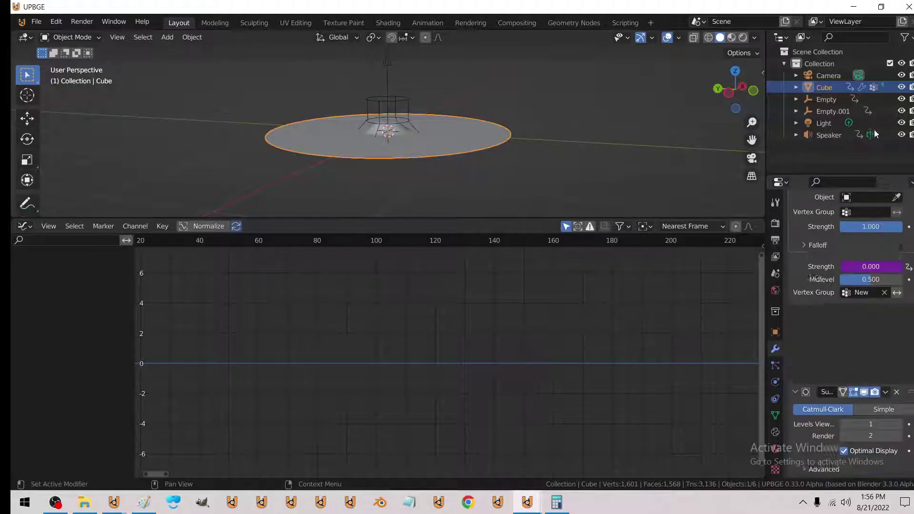
pyautogui.moveTo(910, 409); pyautogui.dragTo(907, 210)
pyautogui.press('Tab')
# Assign the disc's inner vertex rings to a new vertex group named Group.
pyautogui.moveTo(402, 144); pyautogui.dragTo(403, 178, button='middle')
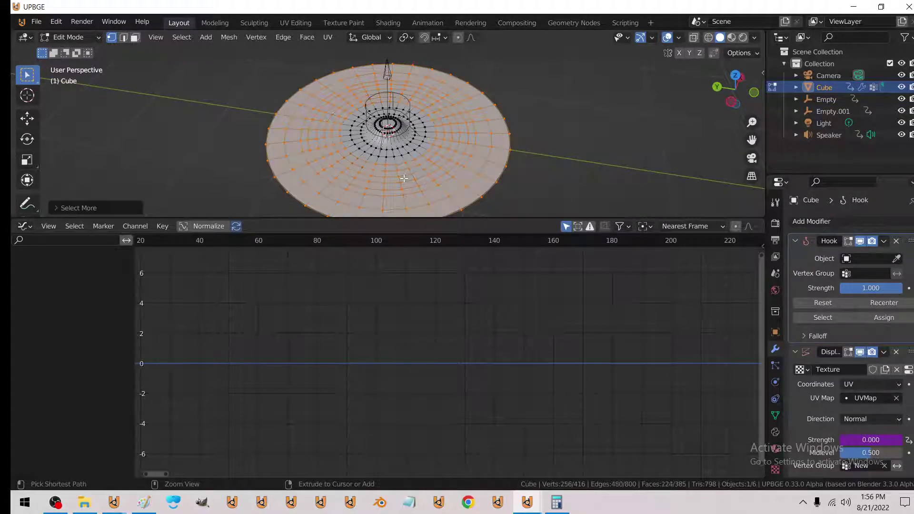
pyautogui.hotkey('ctrl', 'z')
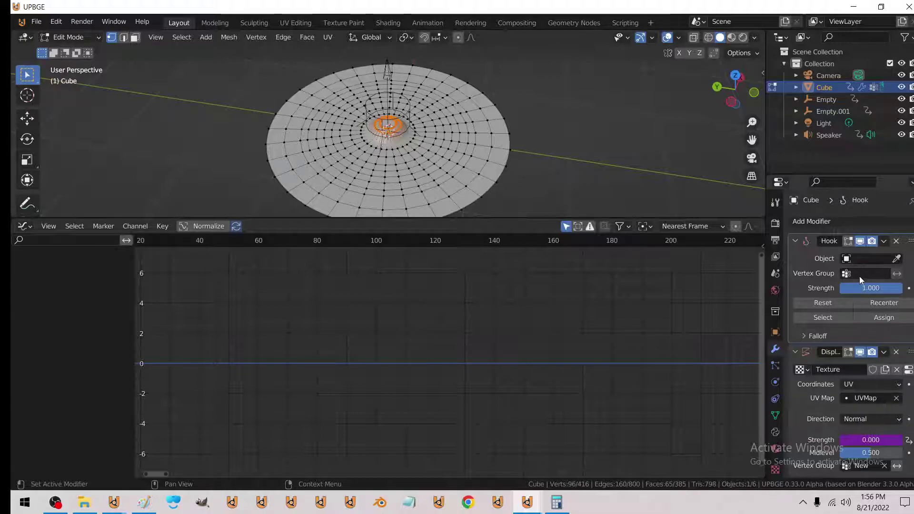
pyautogui.hotkey('ctrl', 'g')
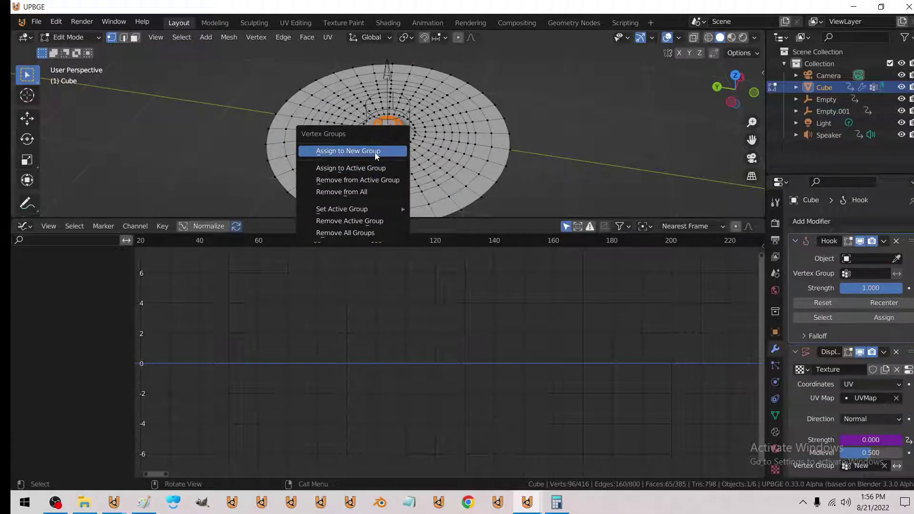
pyautogui.click(376, 154)
# Set the Hook modifier's vertex group to Group and its object to Empty.001.
pyautogui.click(864, 275)
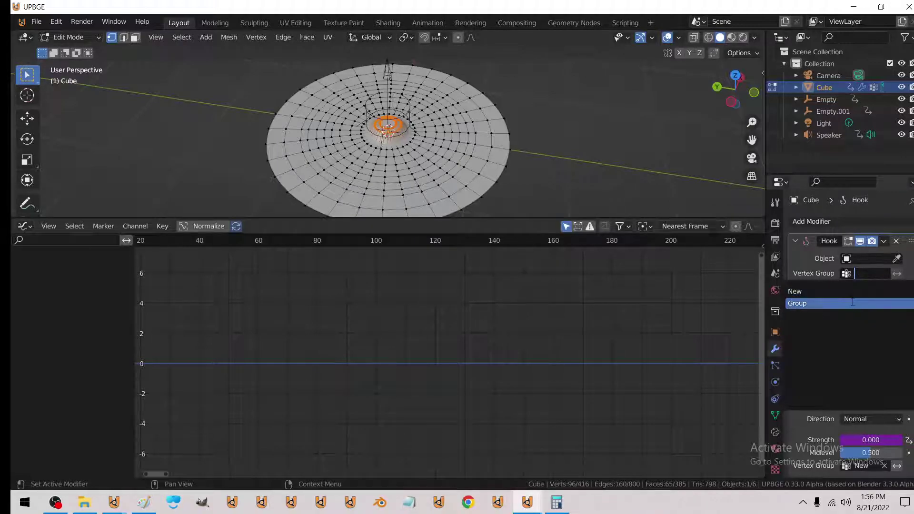
pyautogui.press('Escape')
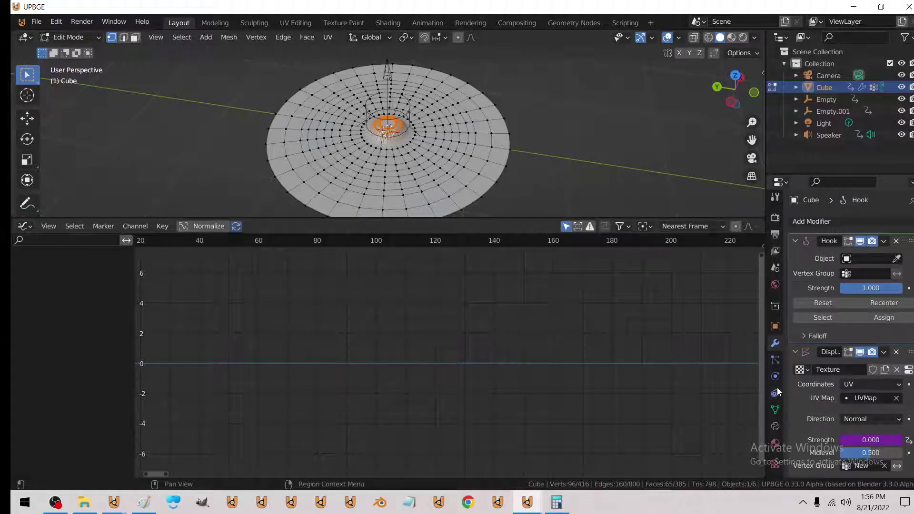
pyautogui.click(774, 414)
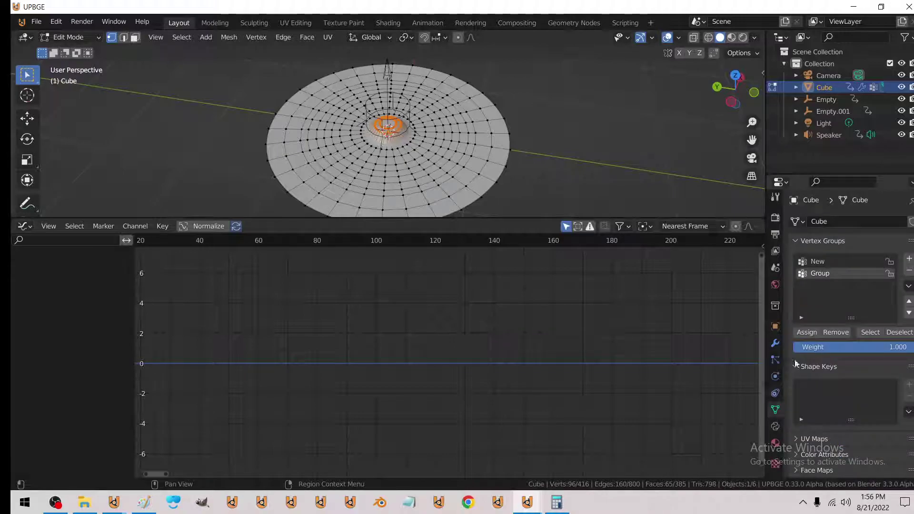
pyautogui.click(775, 343)
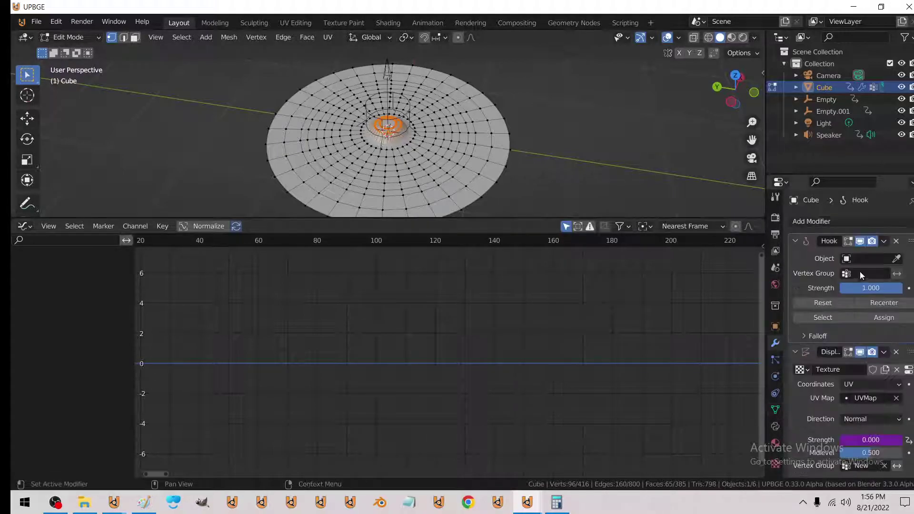
pyautogui.click(862, 271)
pyautogui.click(823, 304)
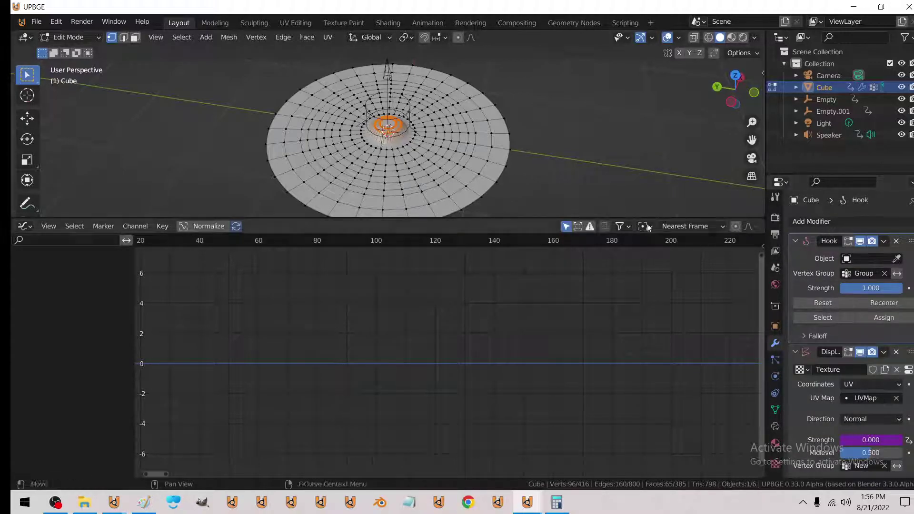
pyautogui.click(855, 259)
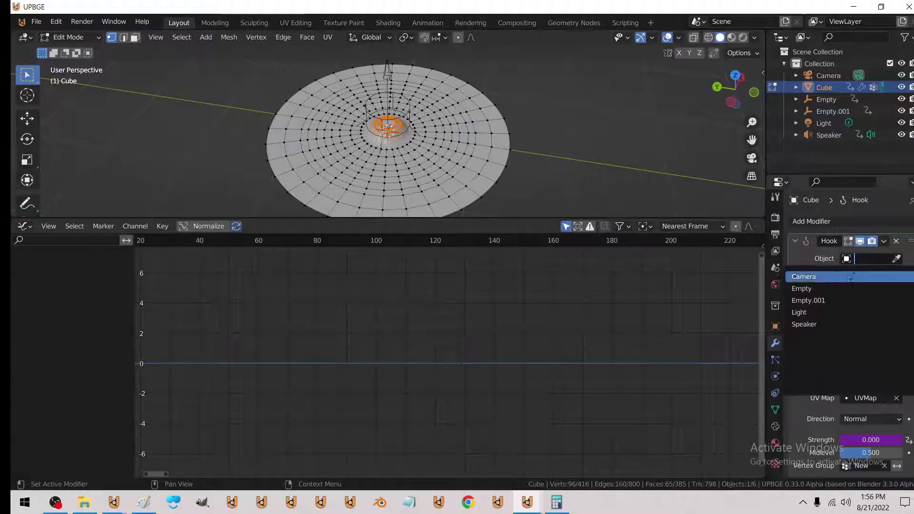
pyautogui.click(812, 300)
# Return to Object Mode and start animation playback.
pyautogui.press('Tab')
pyautogui.press('space')
pyautogui.moveTo(354, 129)
pyautogui.mouseDown(button='middle')
pyautogui.moveTo(377, 101)
pyautogui.moveTo(411, 91)
pyautogui.moveTo(421, 103)
pyautogui.mouseUp(button='middle')
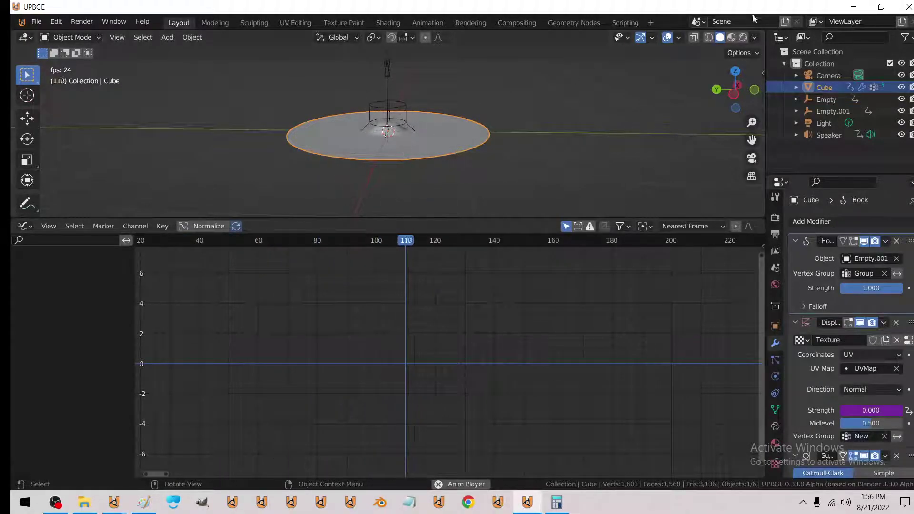
# Hide the viewport overlays and orbit around the disc to watch it bulge during playback.
pyautogui.click(667, 37)
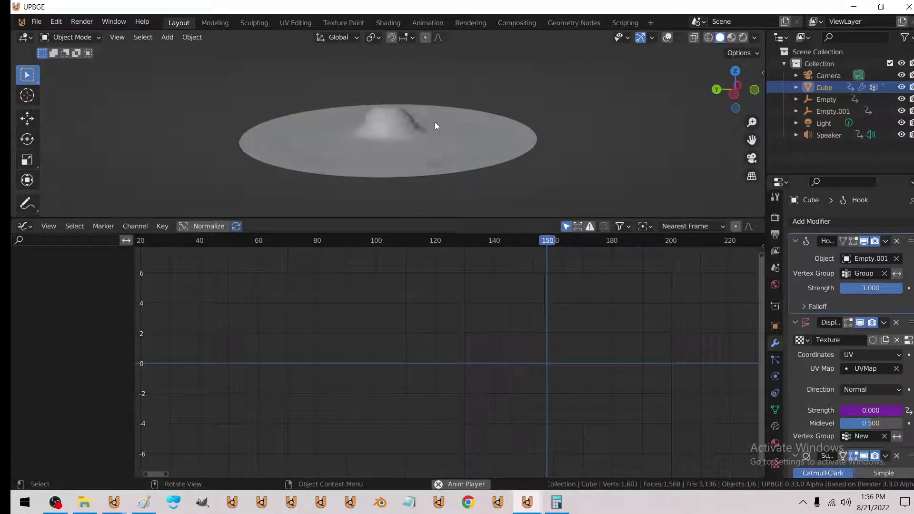
pyautogui.moveTo(396, 118)
pyautogui.mouseDown(button='middle')
pyautogui.moveTo(349, 102)
pyautogui.moveTo(349, 116)
pyautogui.moveTo(375, 153)
pyautogui.moveTo(375, 135)
pyautogui.moveTo(407, 139)
pyautogui.moveTo(419, 158)
pyautogui.moveTo(389, 130)
pyautogui.mouseUp(button='middle')
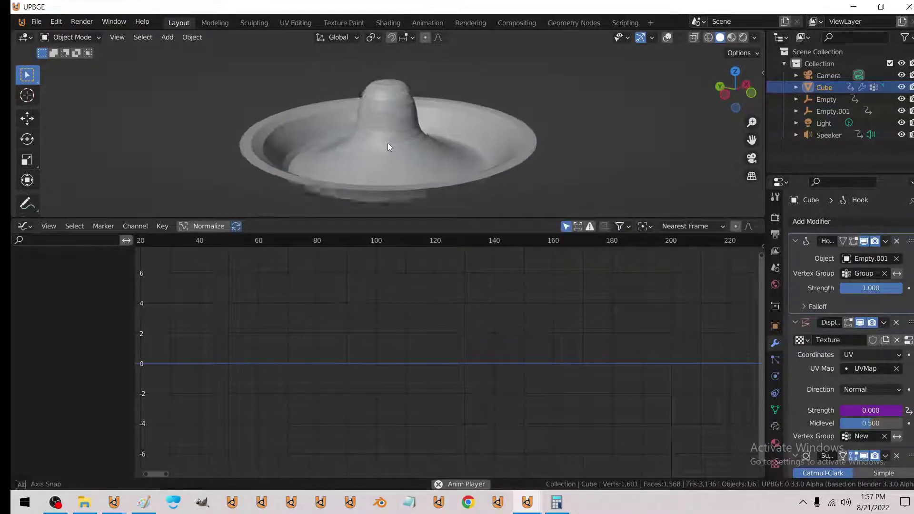
pyautogui.moveTo(546, 169); pyautogui.dragTo(498, 161, button='middle')
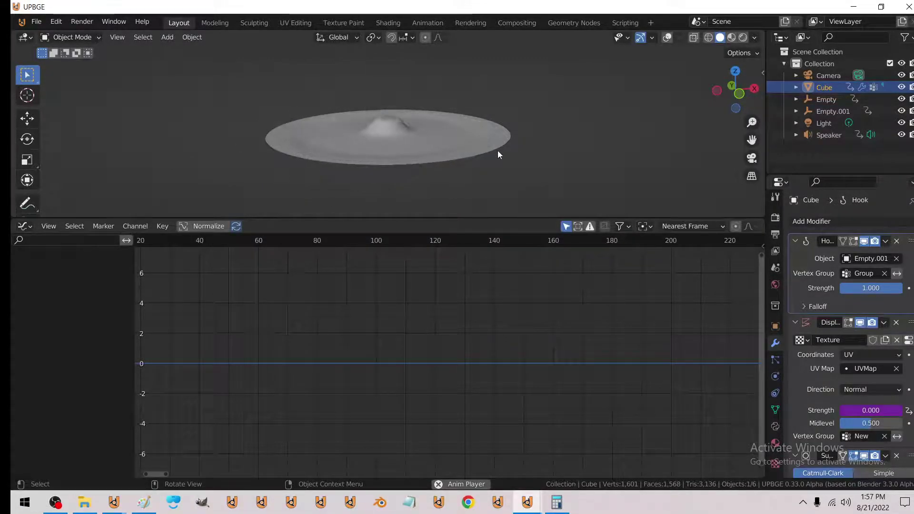
pyautogui.moveTo(459, 128)
pyautogui.mouseDown(button='middle')
pyautogui.moveTo(457, 145)
pyautogui.moveTo(453, 129)
pyautogui.mouseUp(button='middle')
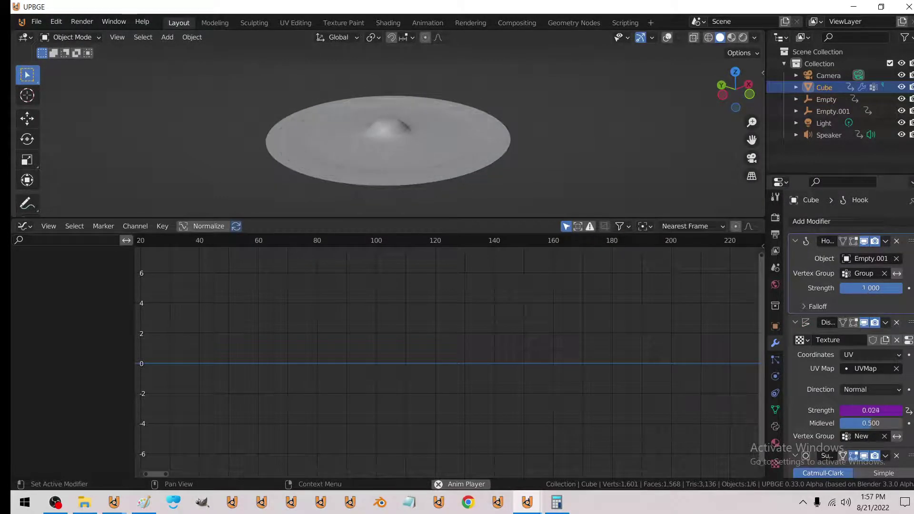
# Try Hook strength values of 0, 1 and 0.25.
pyautogui.write('0')
pyautogui.press('Return')
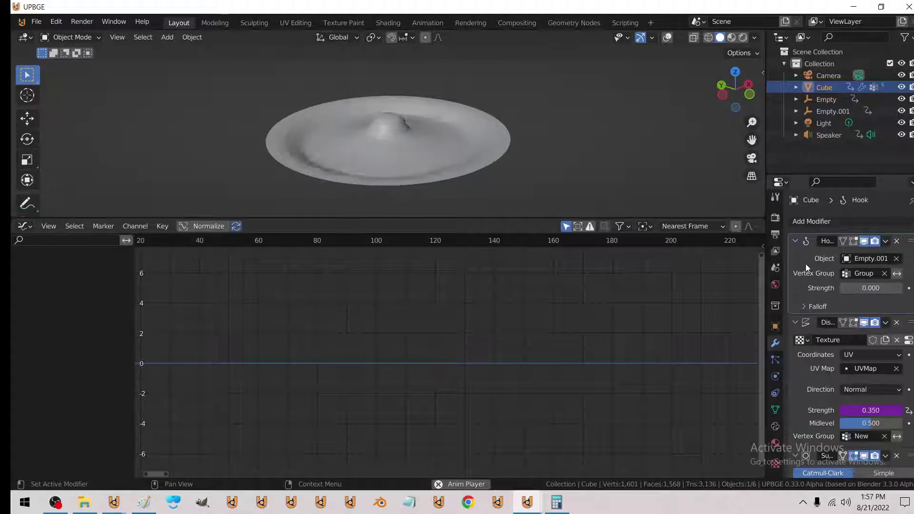
pyautogui.click(878, 293)
pyautogui.write('1')
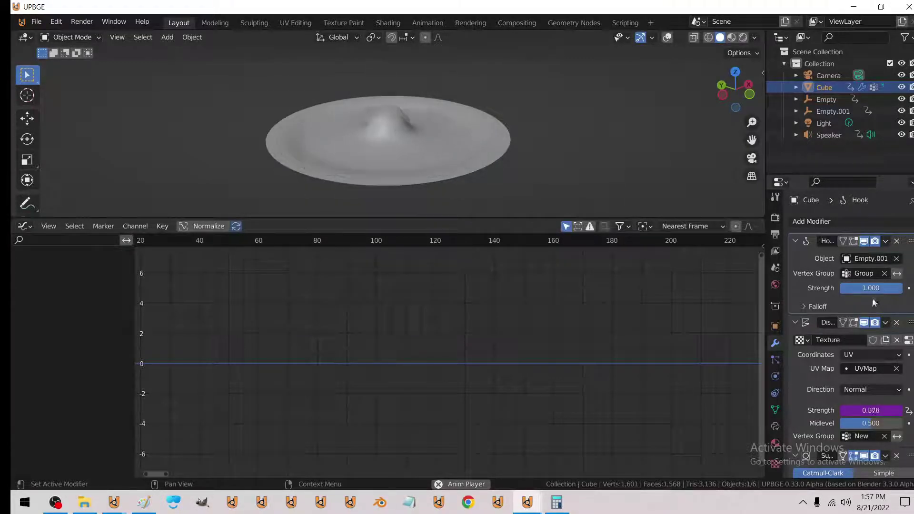
pyautogui.click(870, 288)
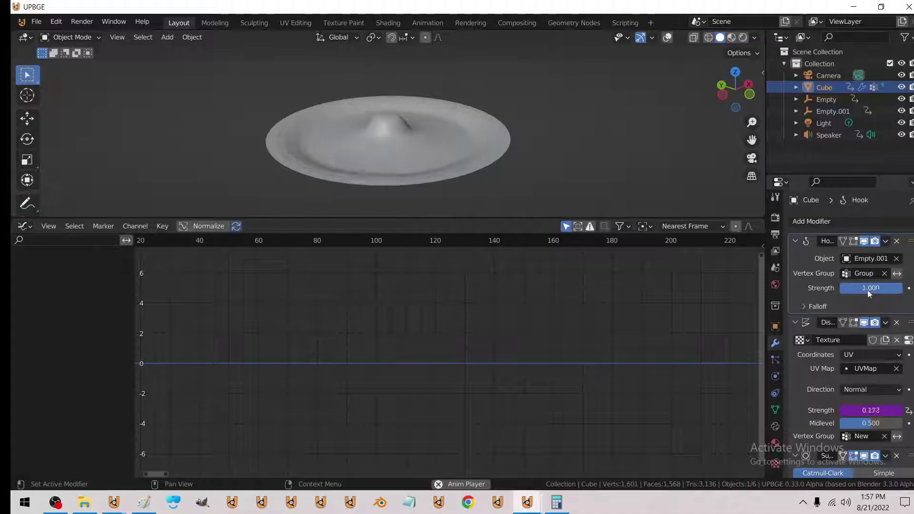
pyautogui.write('0.25')
pyautogui.press('Return')
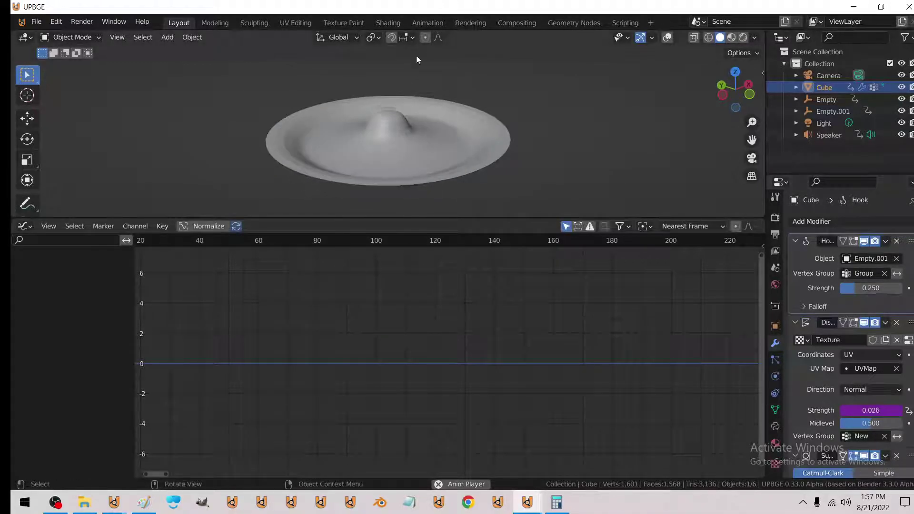
# Orbit to a low side-on view and zoom to inspect the rippling disc.
pyautogui.moveTo(396, 112)
pyautogui.mouseDown(button='middle')
pyautogui.moveTo(407, 90)
pyautogui.moveTo(449, 159)
pyautogui.mouseUp(button='middle')
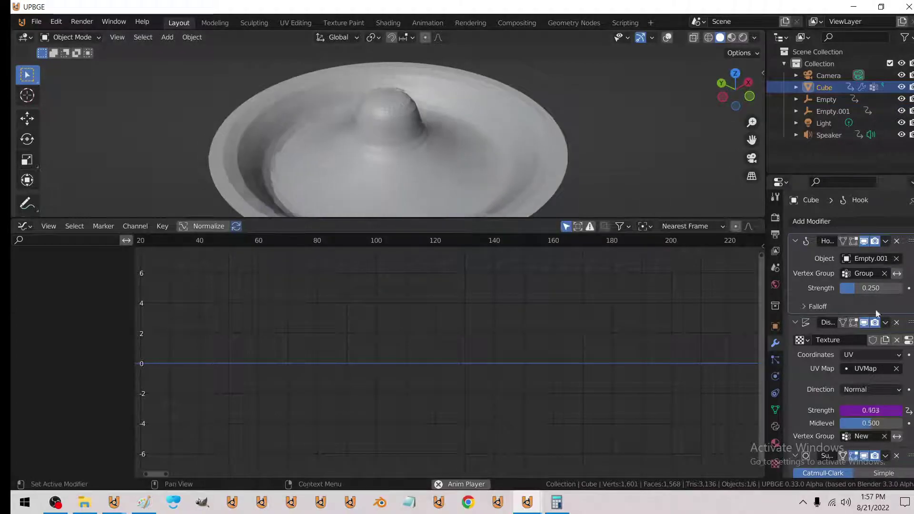
pyautogui.scroll(-3, 332, 117)
pyautogui.moveTo(333, 113)
pyautogui.mouseDown(button='middle')
pyautogui.moveTo(370, 111)
pyautogui.moveTo(355, 132)
pyautogui.mouseUp(button='middle')
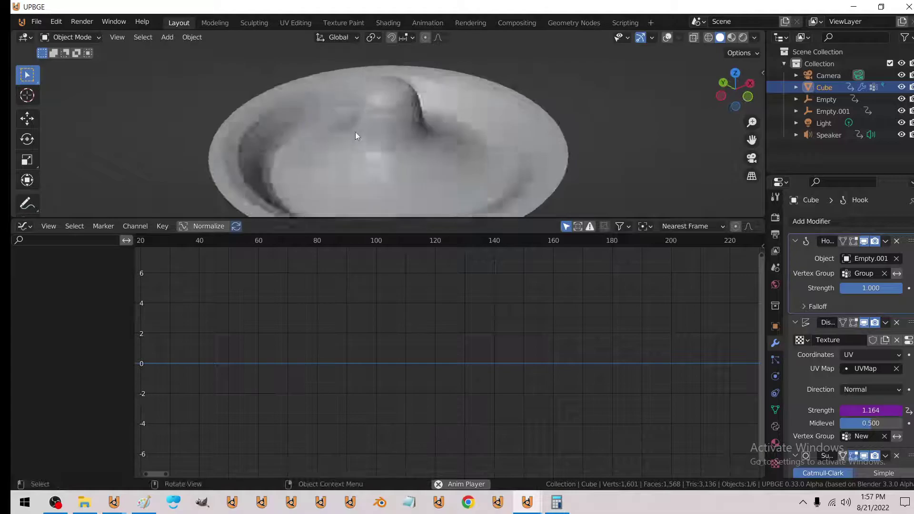
pyautogui.scroll(-1, 355, 133)
pyautogui.scroll(-2, 350, 122)
pyautogui.scroll(-1, 349, 121)
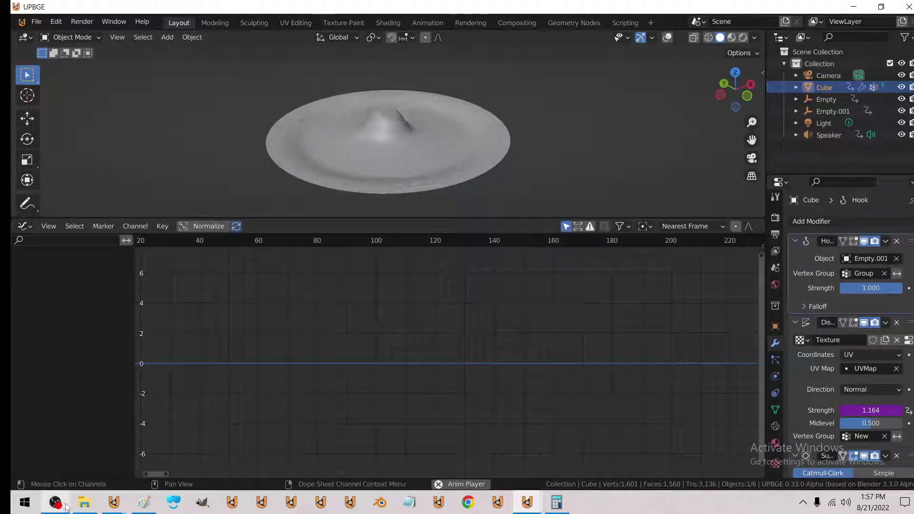